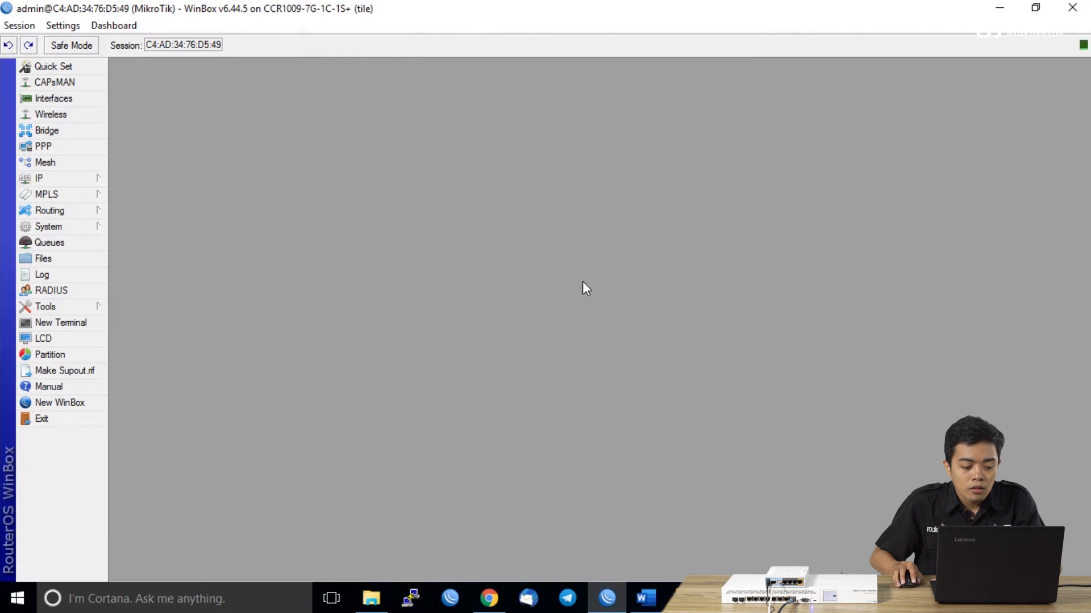
- Open the router's installed package list and widen its Name column to read the package names and versions
{"action": "left_click", "coordinate": [92, 227]}
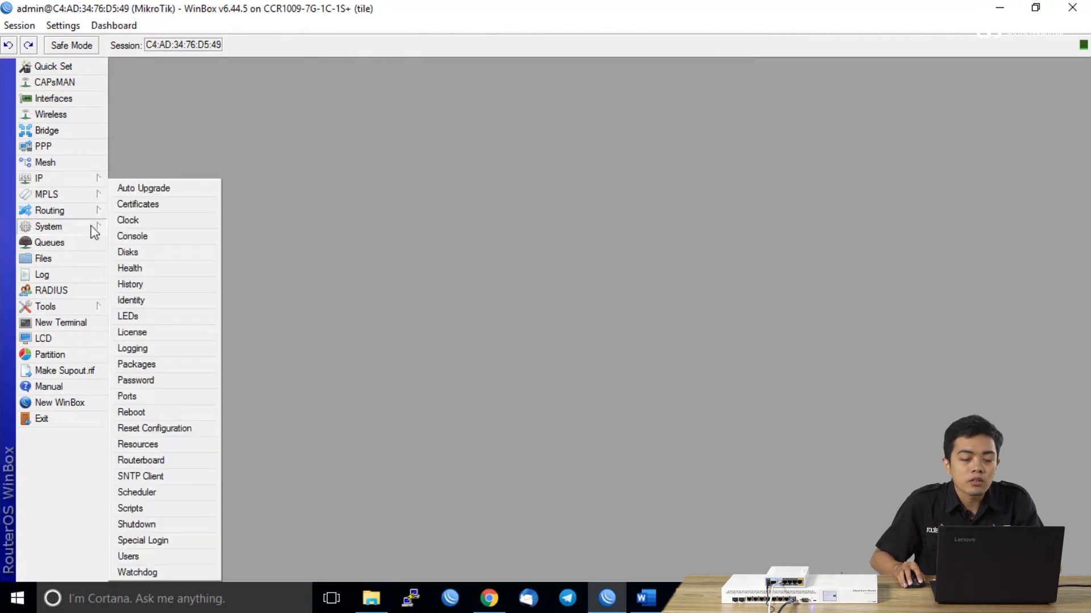
{"action": "left_click", "coordinate": [244, 328]}
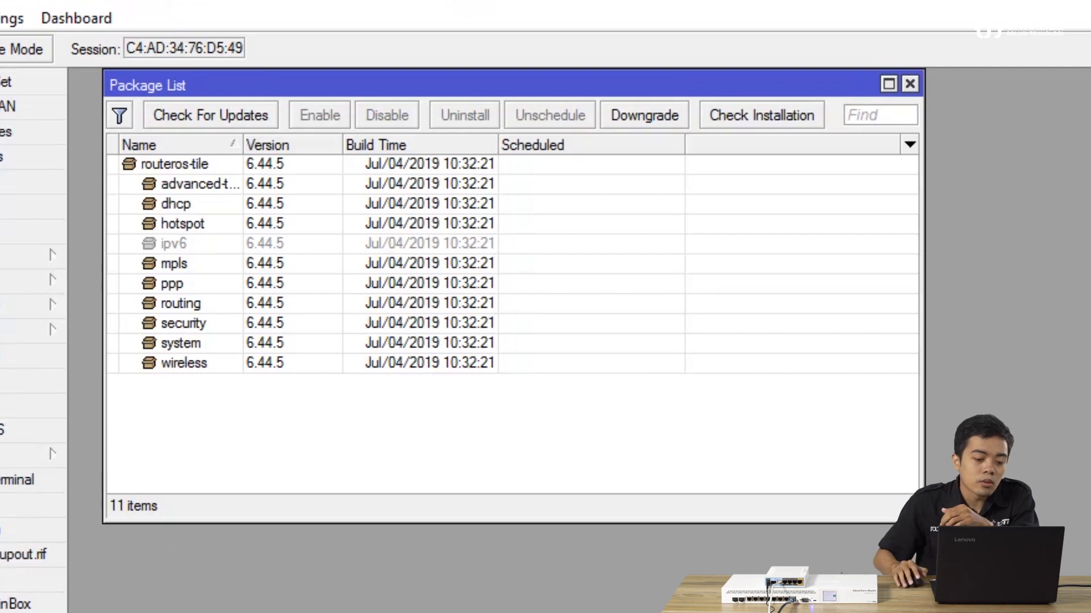
{"action": "left_click_drag", "start_coordinate": [241, 139], "coordinate": [281, 146]}
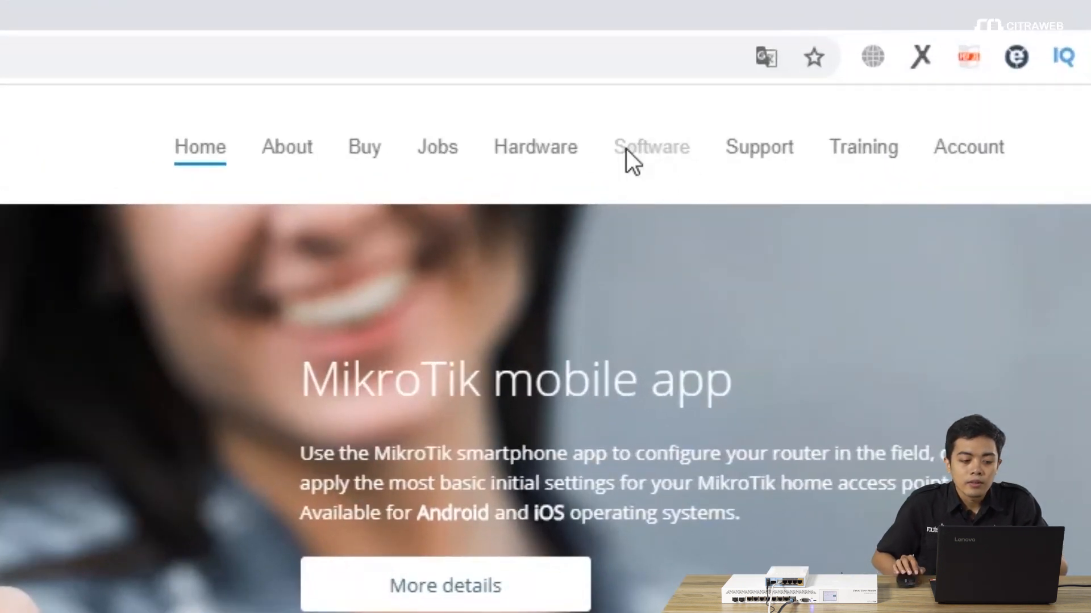
- Open the Software downloads page on the MikroTik website and examine the Stable and Long-term RouterOS release columns
{"action": "left_click", "coordinate": [626, 150]}
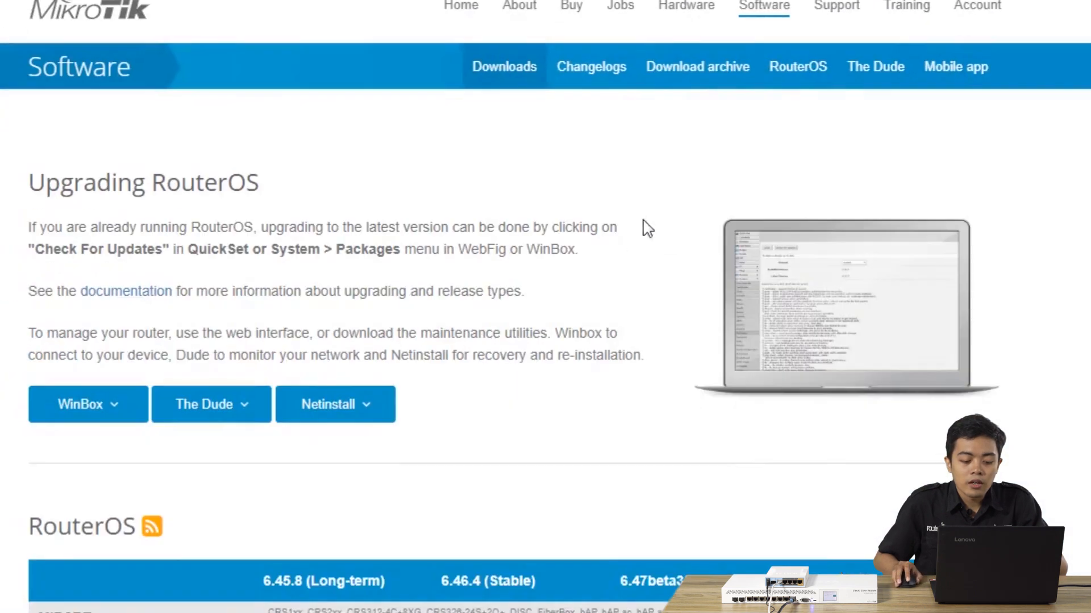
{"action": "scroll", "coordinate": [644, 229], "scroll_direction": "down", "scroll_amount": 7}
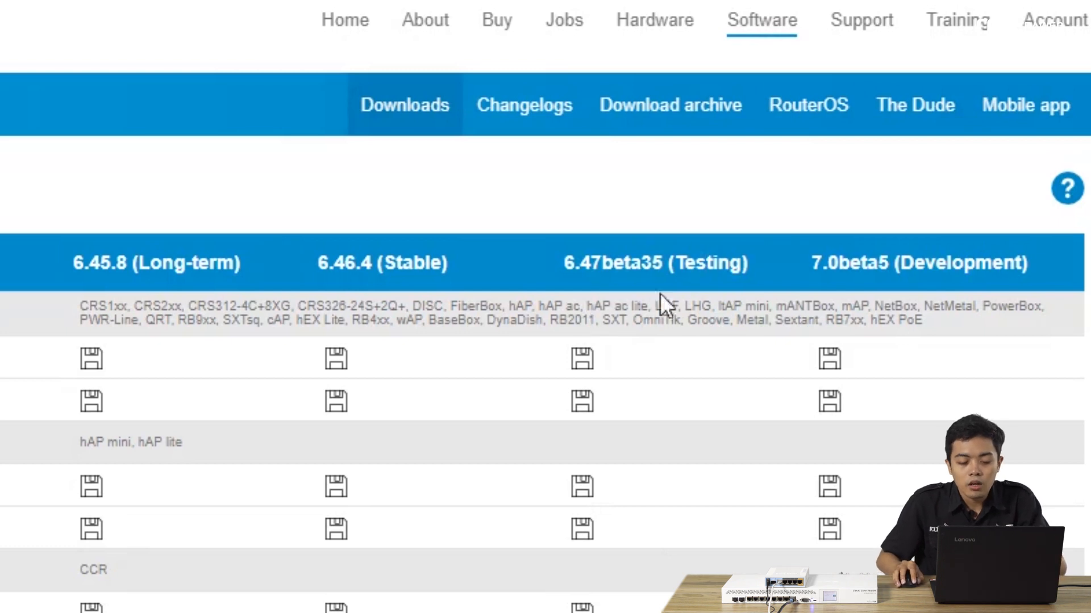
{"action": "left_click_drag", "start_coordinate": [324, 265], "coordinate": [436, 266]}
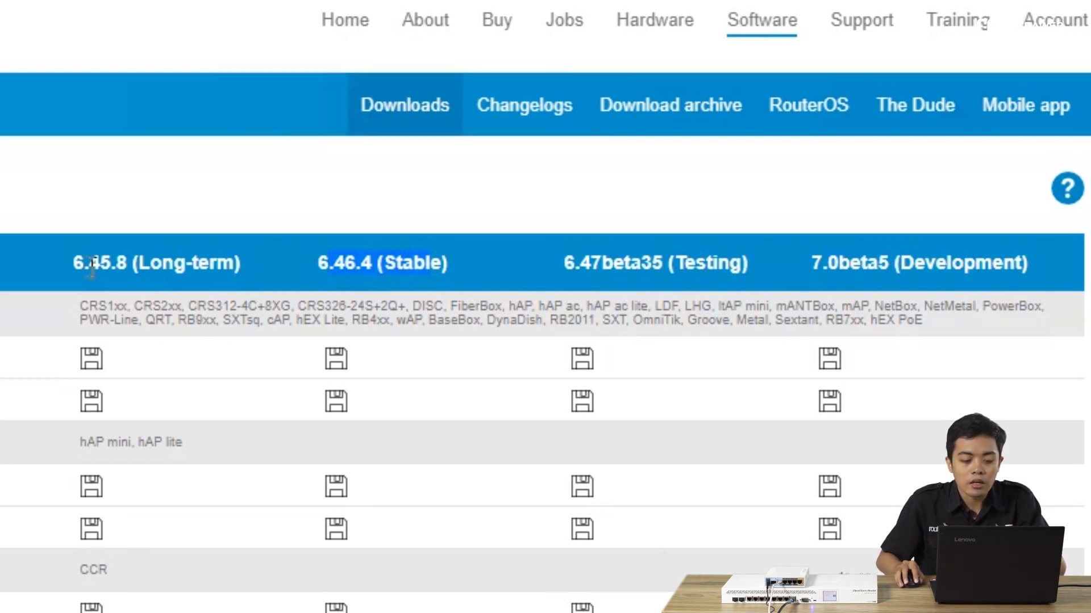
{"action": "left_click_drag", "start_coordinate": [75, 263], "coordinate": [247, 277]}
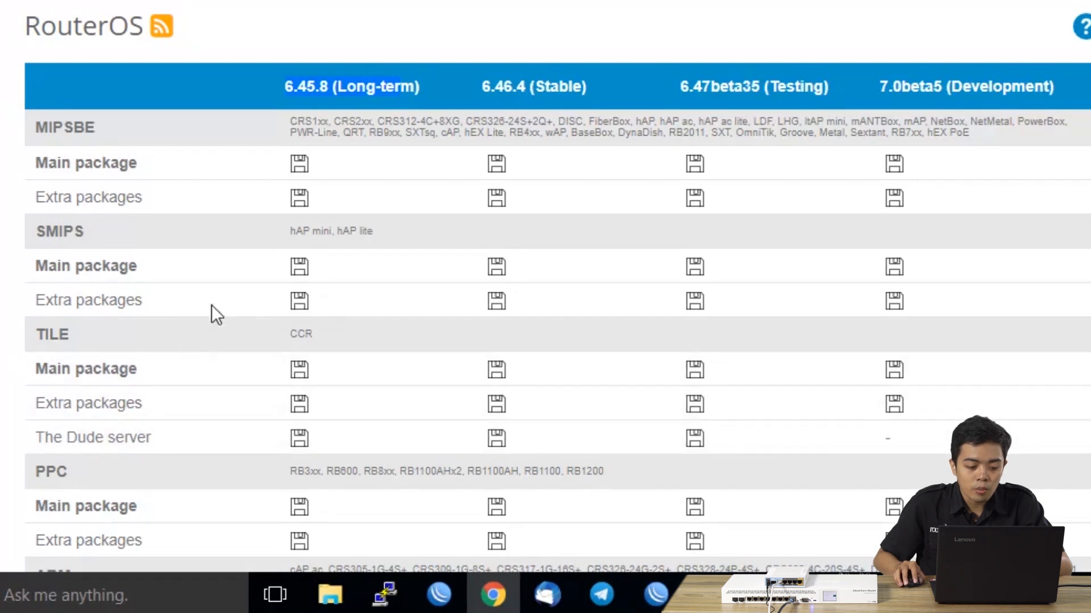
- Examine which devices are listed under each RouterOS architecture, including SMIPS, TILE, PPC and ARM
{"action": "left_click_drag", "start_coordinate": [287, 231], "coordinate": [369, 226]}
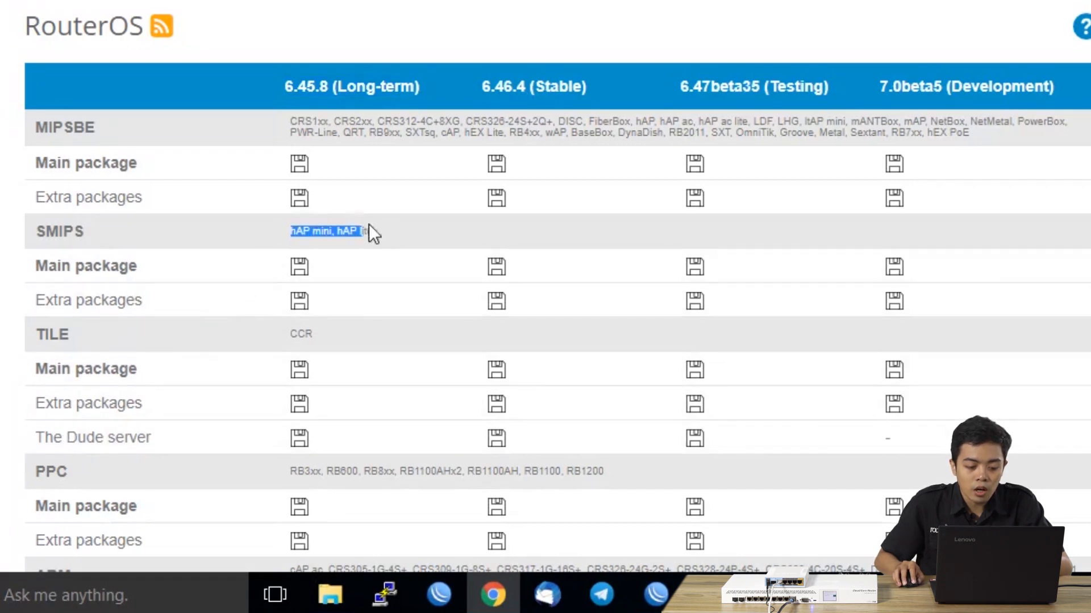
{"action": "left_click", "coordinate": [395, 235]}
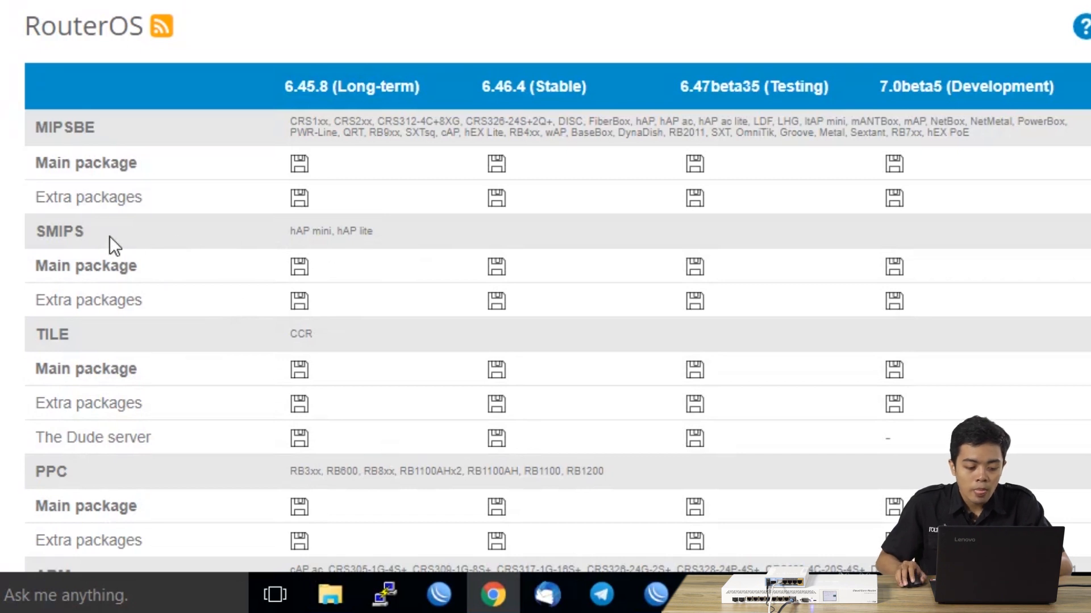
{"action": "scroll", "coordinate": [110, 234], "scroll_direction": "down", "scroll_amount": 3}
{"action": "scroll", "coordinate": [112, 221], "scroll_direction": "down", "scroll_amount": 1}
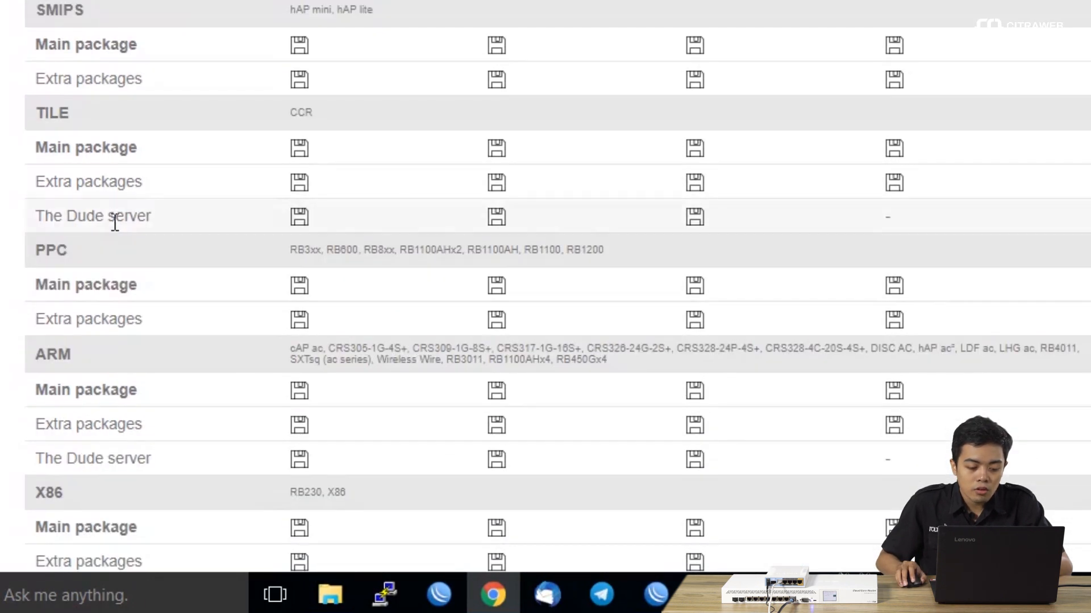
{"action": "left_click_drag", "start_coordinate": [289, 346], "coordinate": [323, 349]}
{"action": "left_click", "coordinate": [325, 360]}
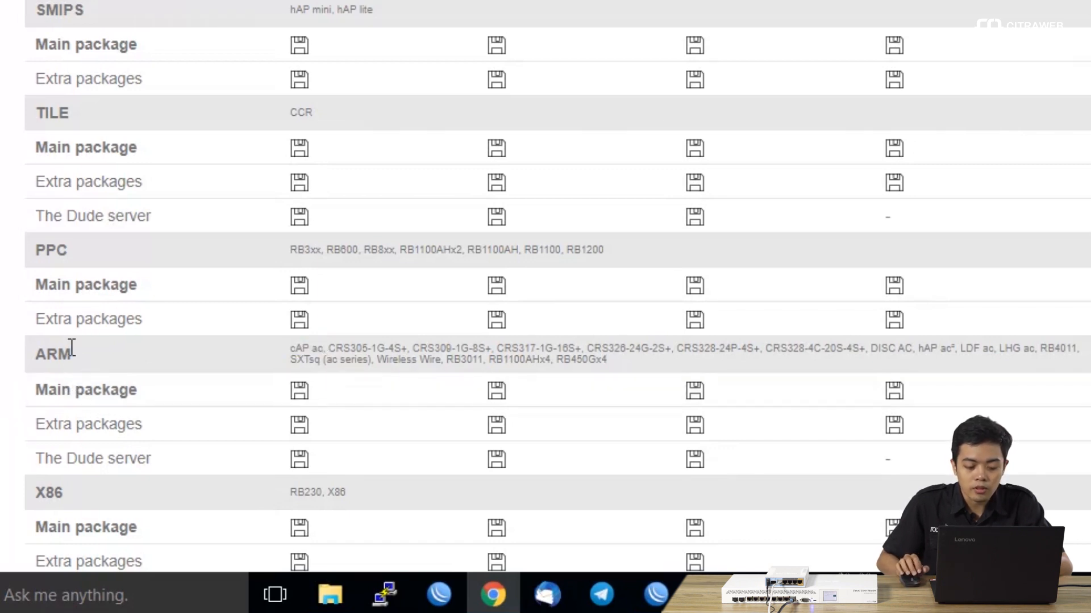
{"action": "scroll", "coordinate": [72, 347], "scroll_direction": "up", "scroll_amount": 2}
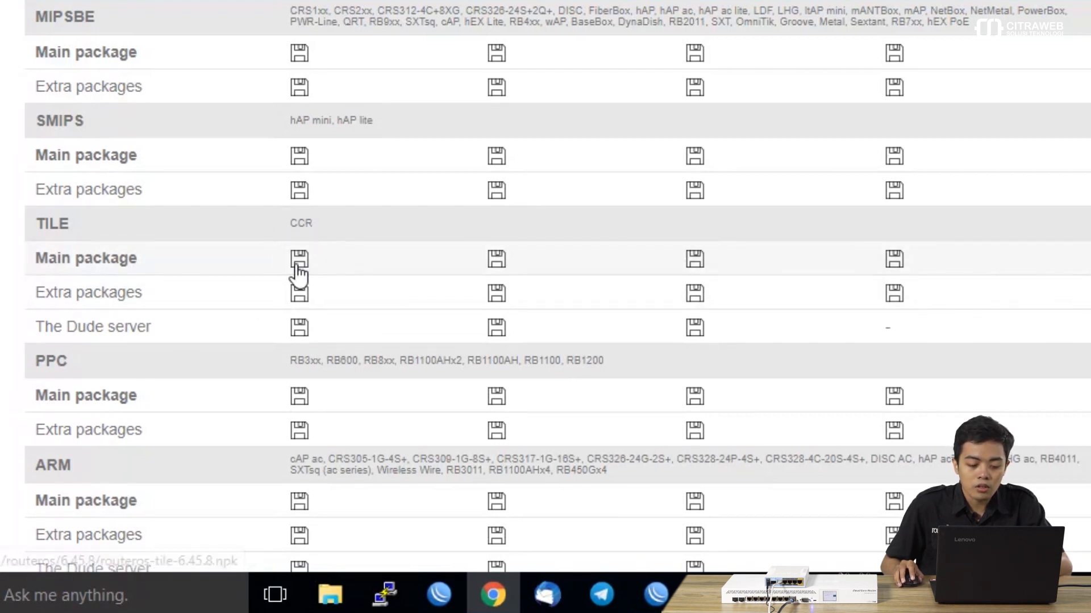
{"action": "scroll", "coordinate": [319, 274], "scroll_direction": "up", "scroll_amount": 2}
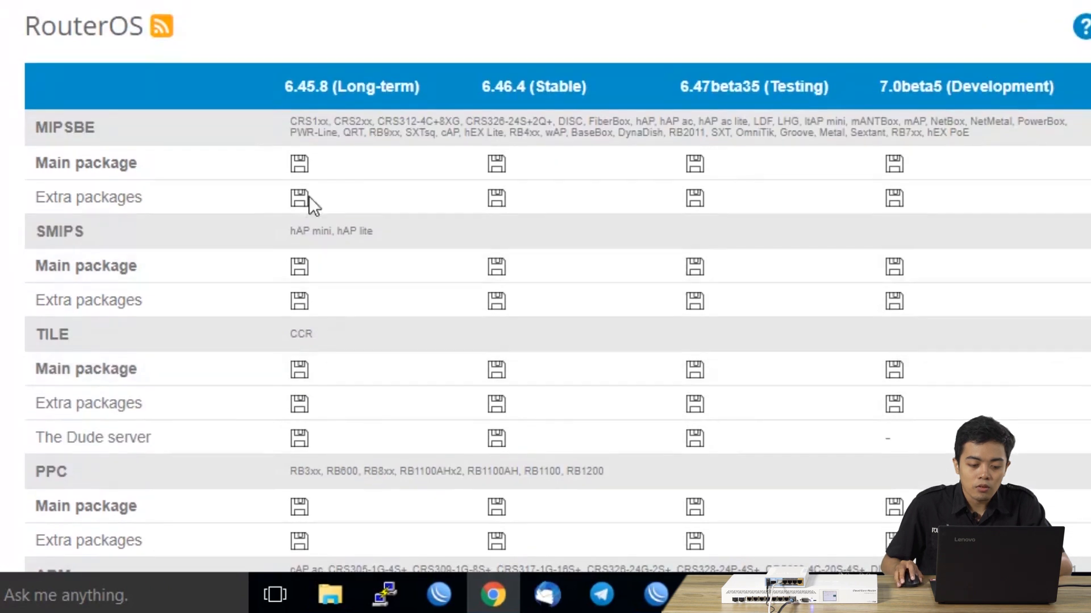
- Download the Main package and Extra packages for the TILE architecture from the 6.45.8 (Long-term) release
{"action": "left_click_drag", "start_coordinate": [336, 91], "coordinate": [393, 89]}
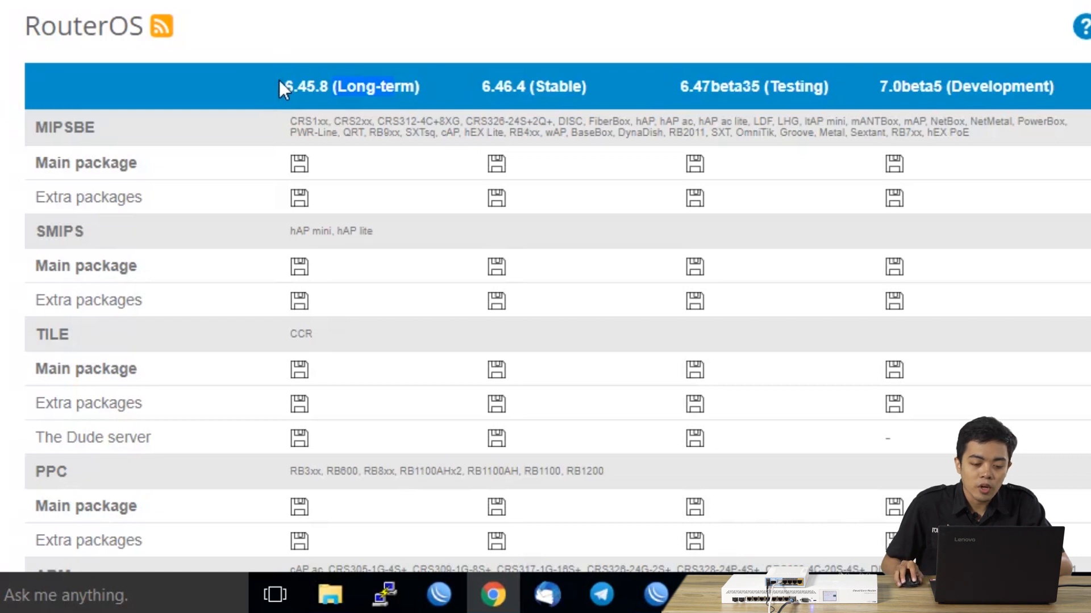
{"action": "scroll", "coordinate": [319, 91], "scroll_direction": "down", "scroll_amount": 2}
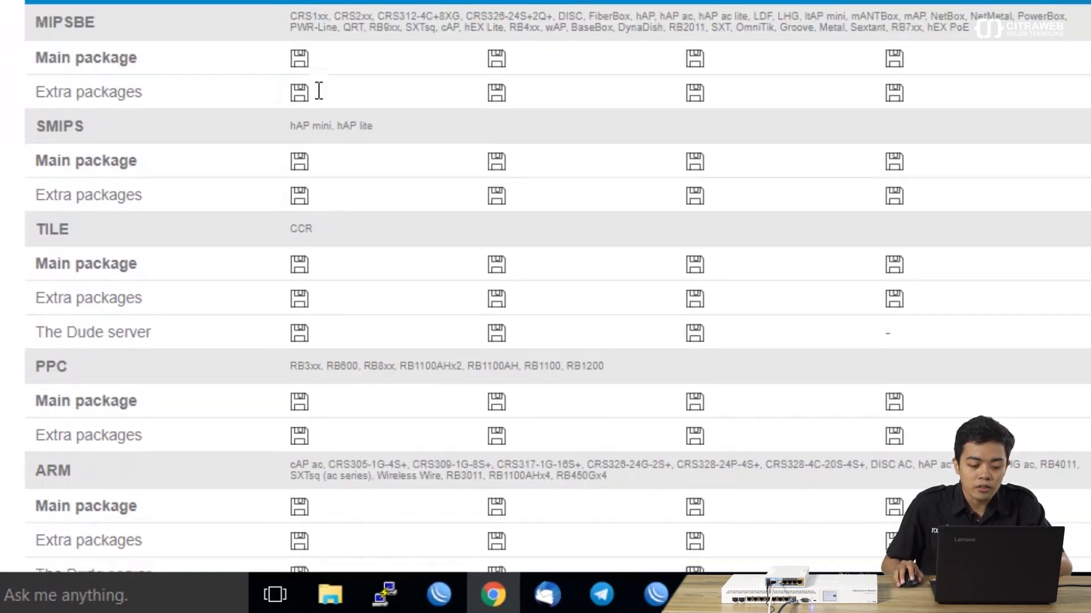
{"action": "left_click", "coordinate": [299, 260]}
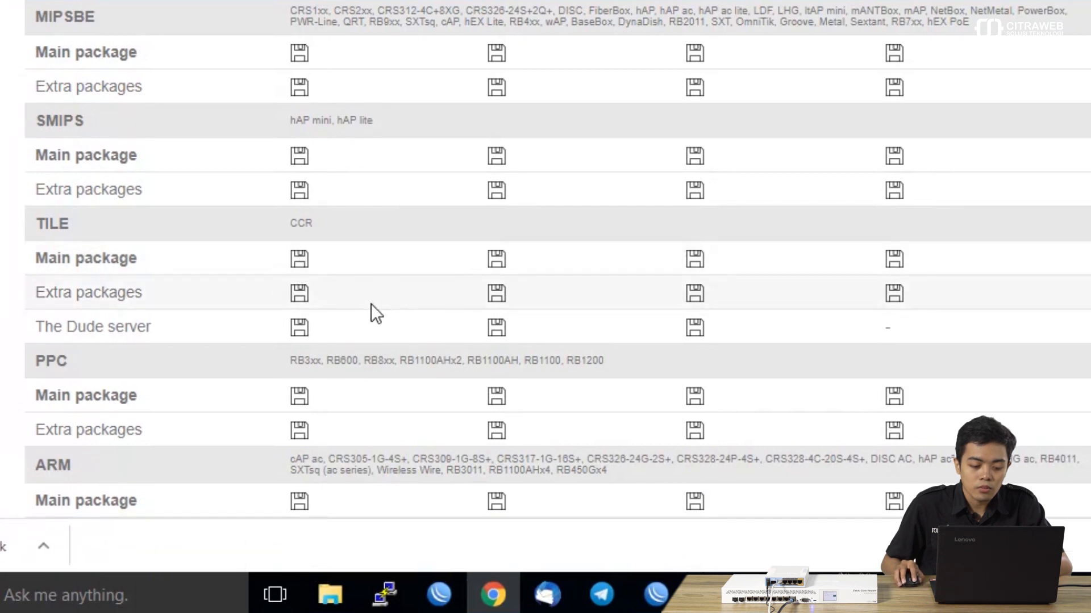
{"action": "left_click", "coordinate": [307, 300]}
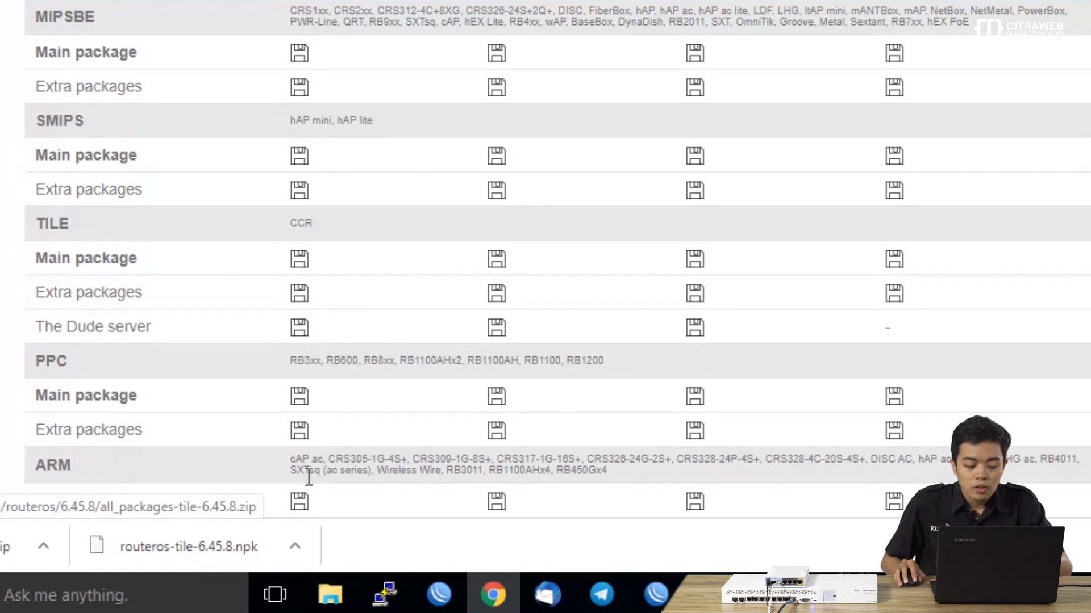
- Switch to File Explorer, refresh the Videos folder and select routeros-tile-6.45.8.npk
{"action": "left_click", "coordinate": [334, 602]}
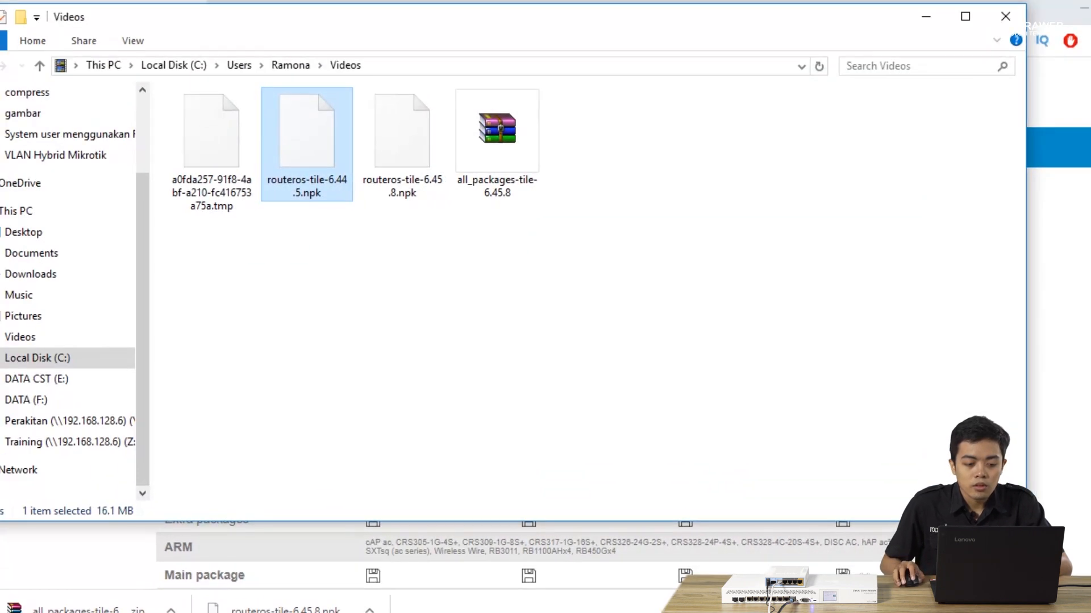
{"action": "left_click", "coordinate": [426, 301]}
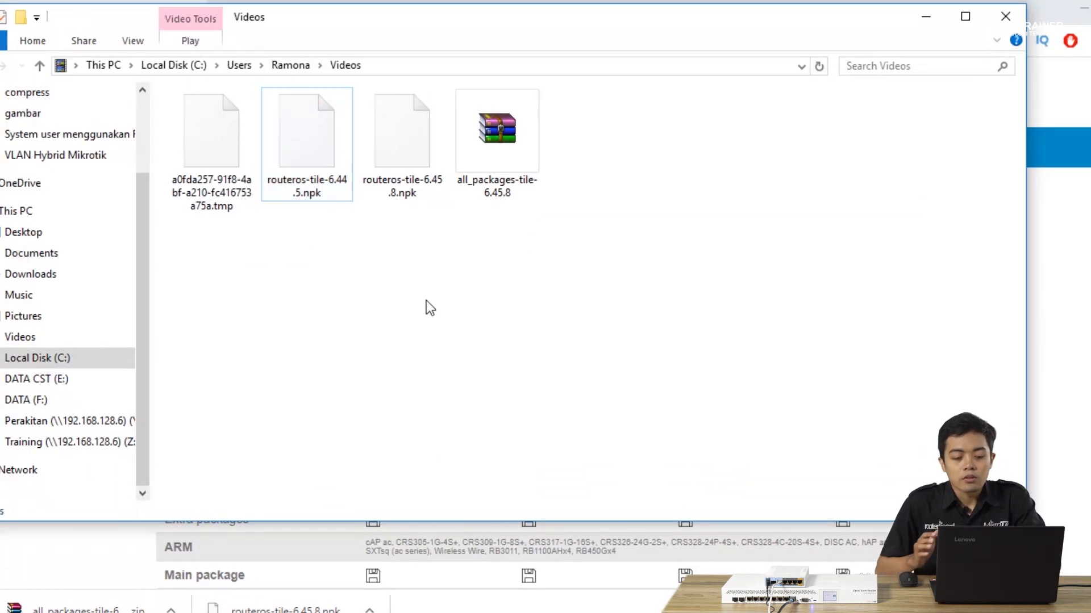
{"action": "right_click", "coordinate": [426, 301]}
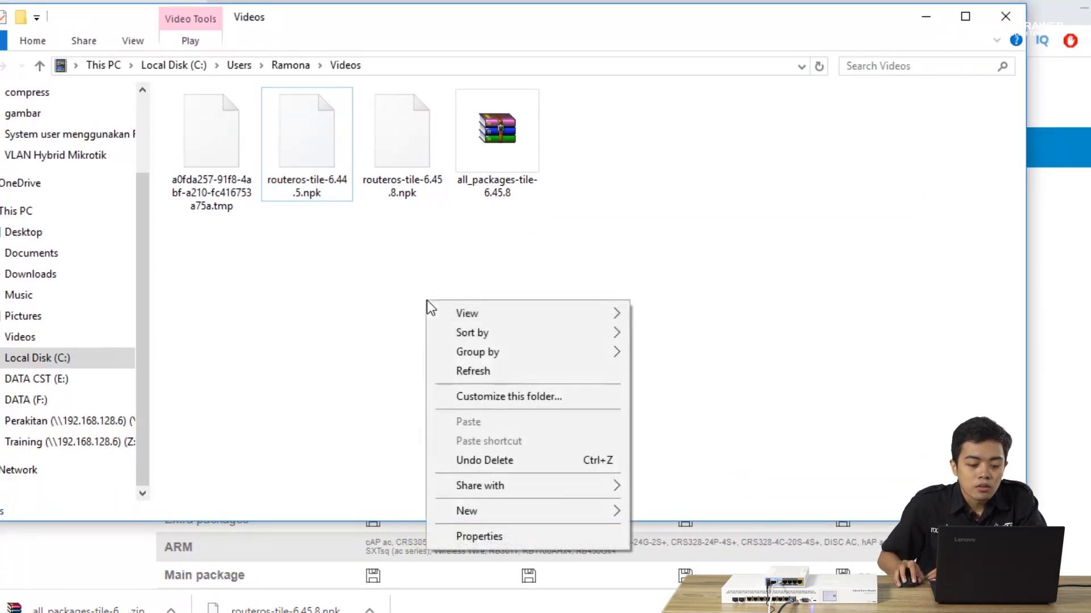
{"action": "left_click", "coordinate": [470, 368]}
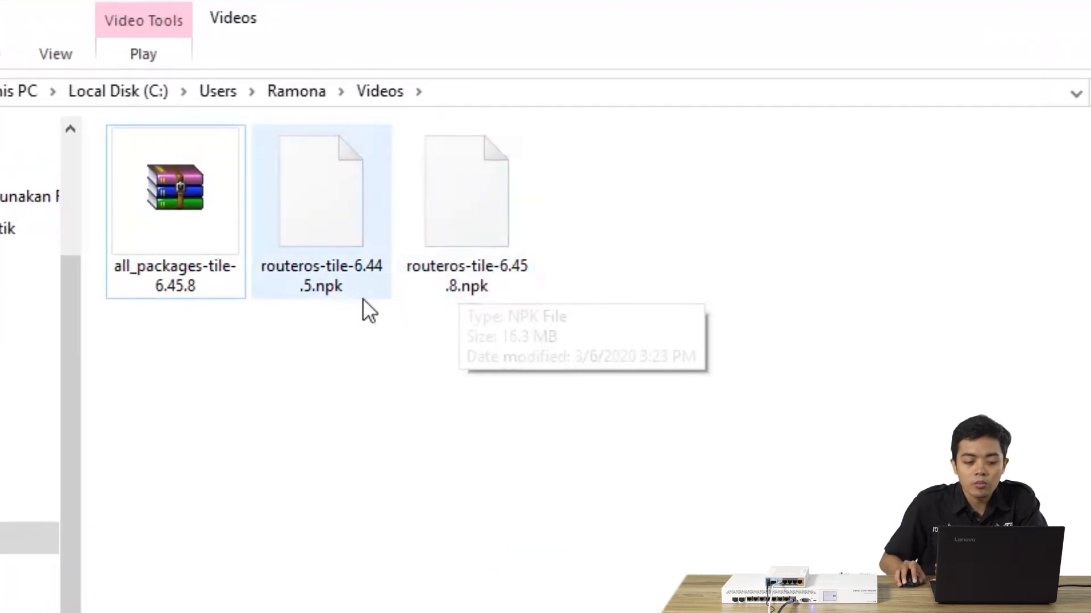
{"action": "left_click", "coordinate": [483, 267]}
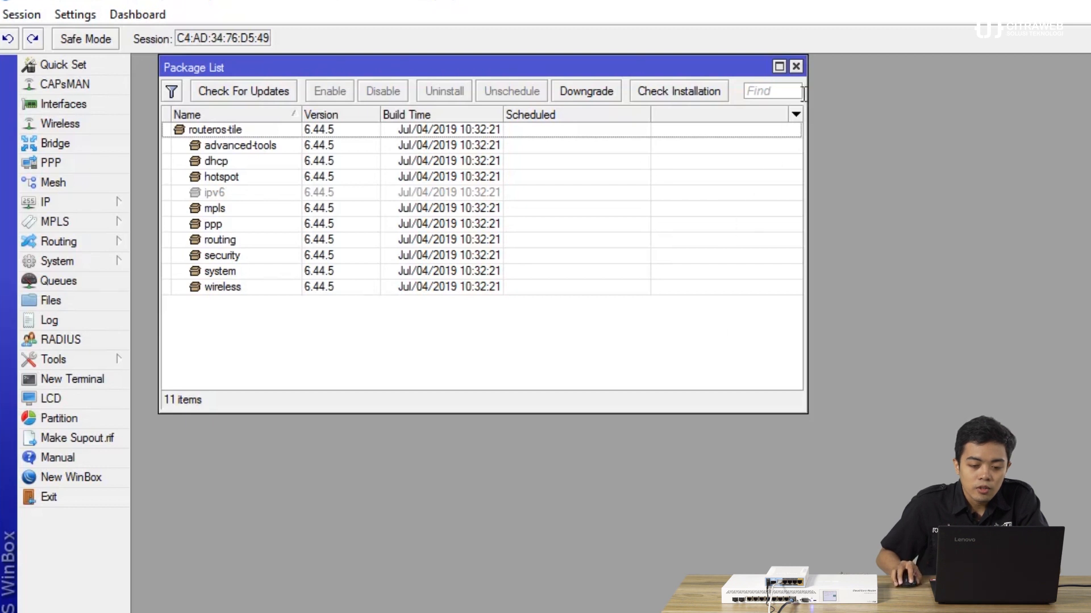
- In WinBox, replace the package list with the router's file list and upload routeros-tile-6.45.8.npk from the Videos folder
{"action": "left_click", "coordinate": [795, 67]}
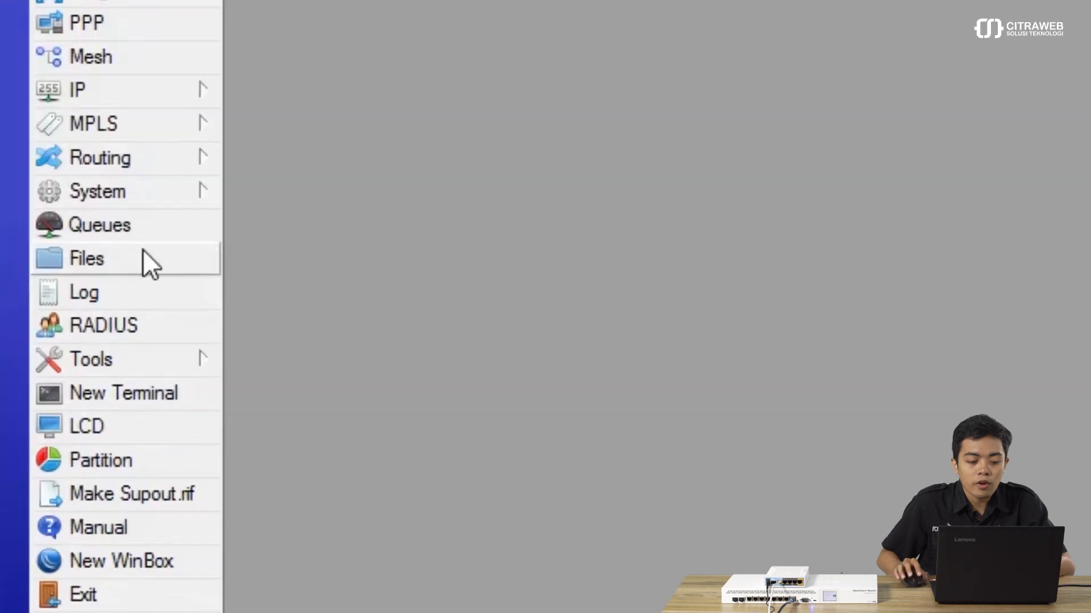
{"action": "left_click", "coordinate": [87, 303]}
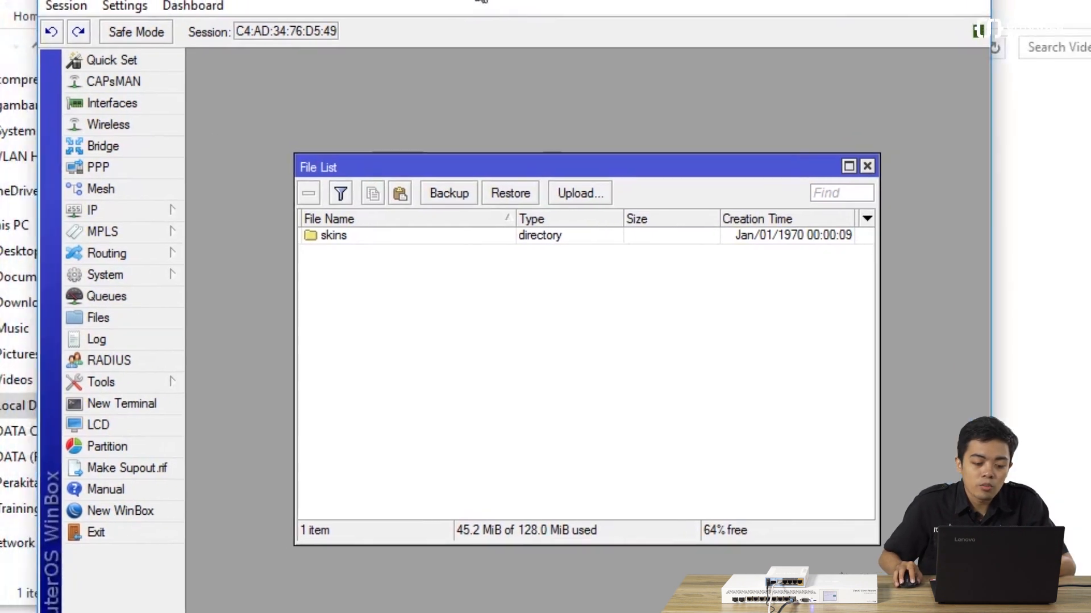
{"action": "left_click_drag", "start_coordinate": [482, 1], "coordinate": [991, 30]}
{"action": "left_click_drag", "start_coordinate": [458, 168], "coordinate": [961, 427]}
{"action": "left_click_drag", "start_coordinate": [622, 373], "coordinate": [622, 374]}
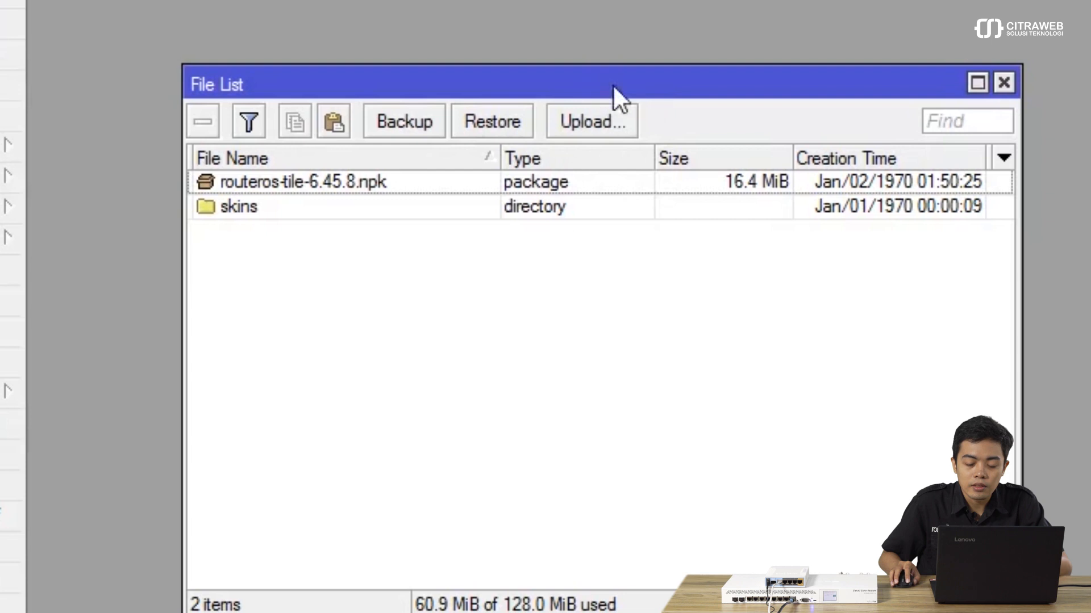
- View the package files in the file upload dialog and close it without choosing one
{"action": "left_click", "coordinate": [587, 124]}
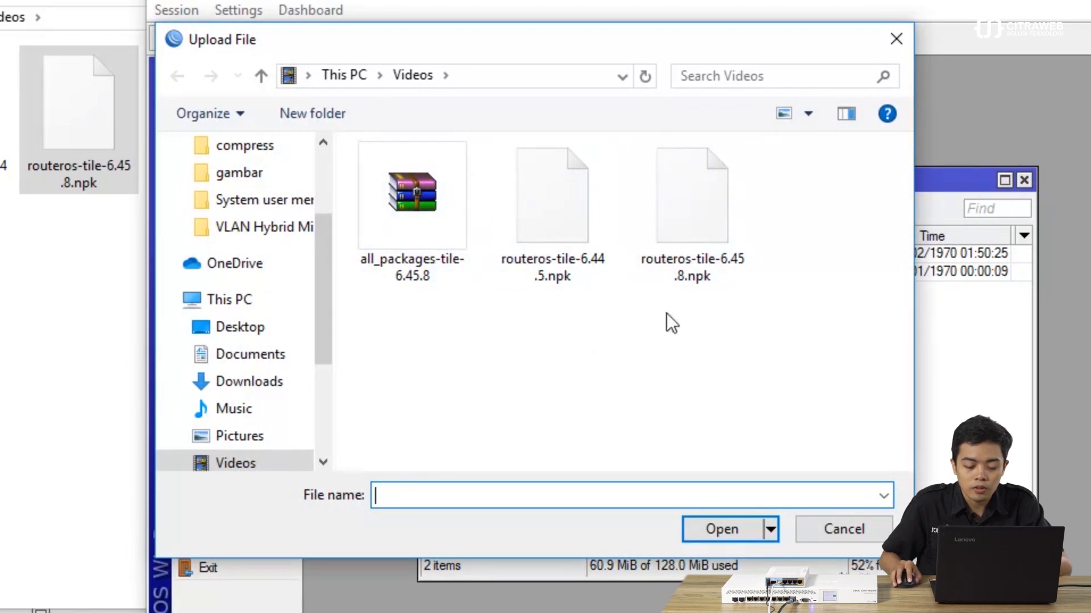
{"action": "left_click", "coordinate": [844, 527]}
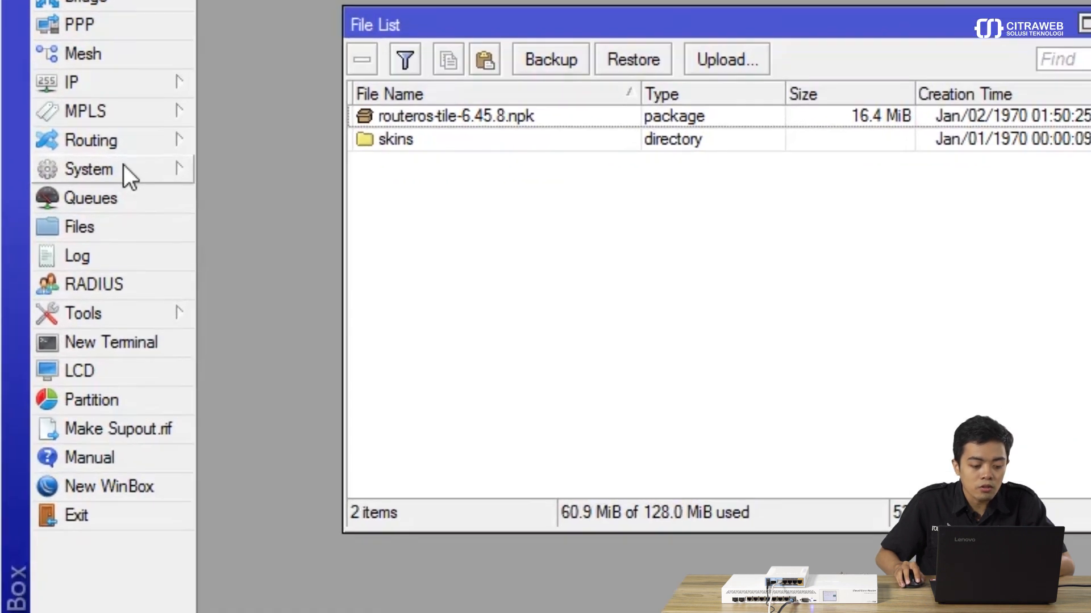
- Reboot the router to install the uploaded RouterOS package
{"action": "left_click", "coordinate": [68, 225]}
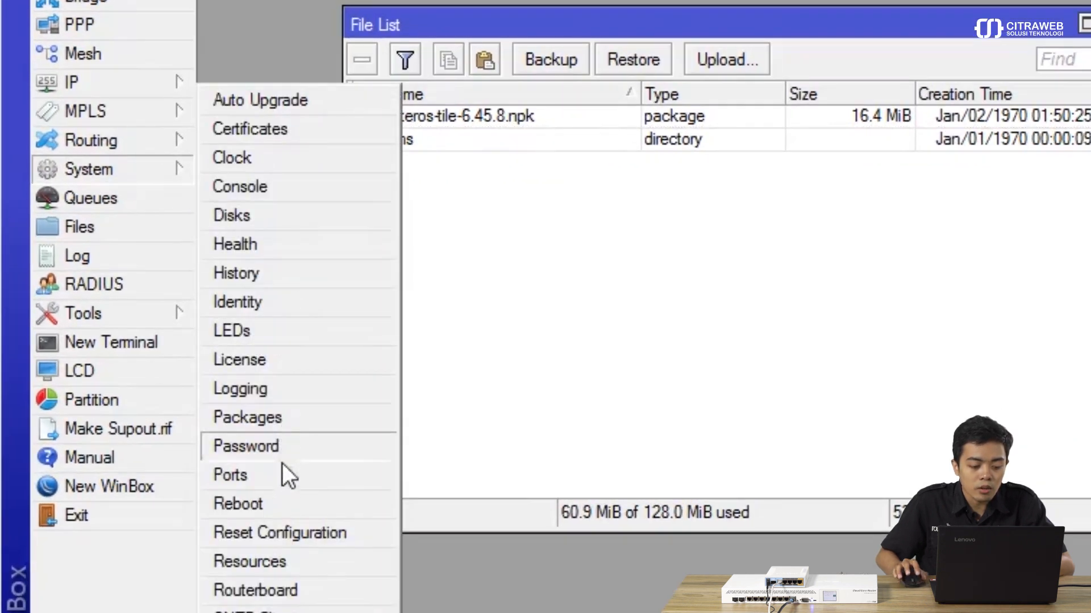
{"action": "left_click", "coordinate": [277, 505]}
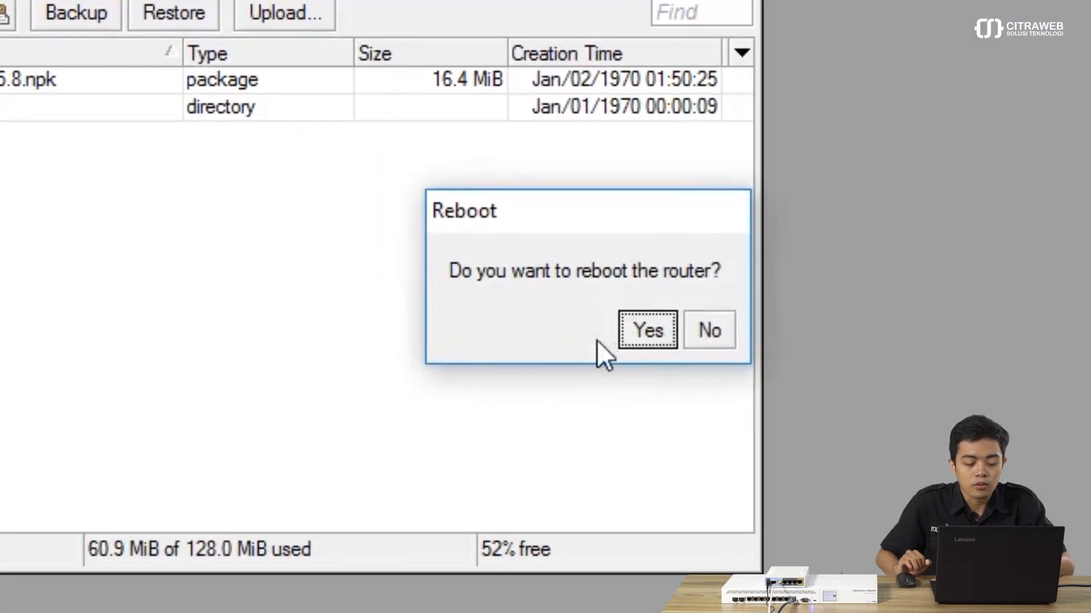
{"action": "left_click", "coordinate": [633, 333]}
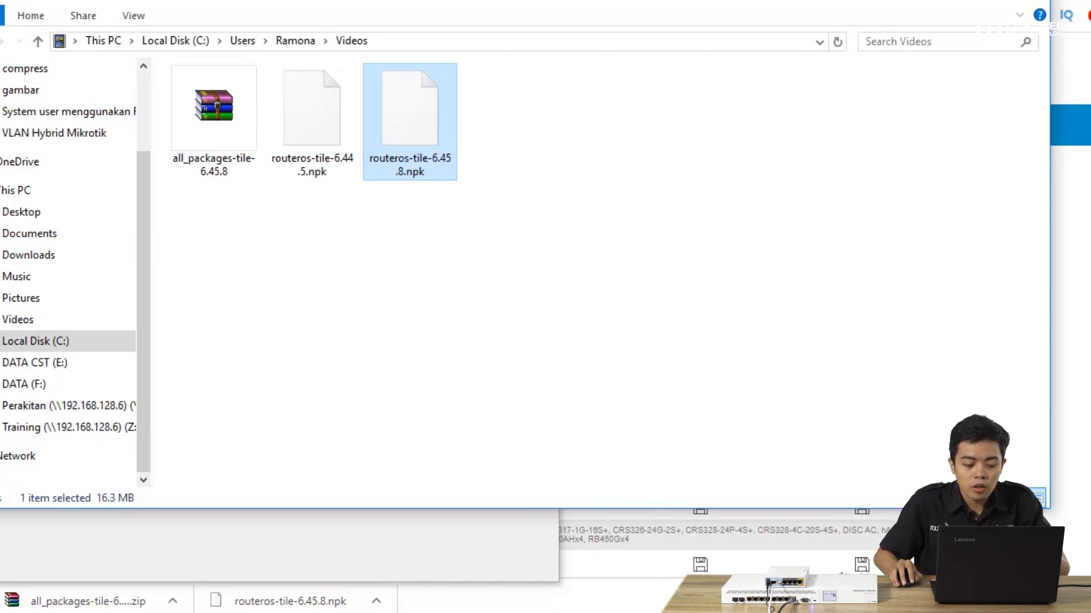
- Reconnect WinBox to the rebooted router as admin and open its package list to check the installed versions
{"action": "left_click", "coordinate": [591, 612]}
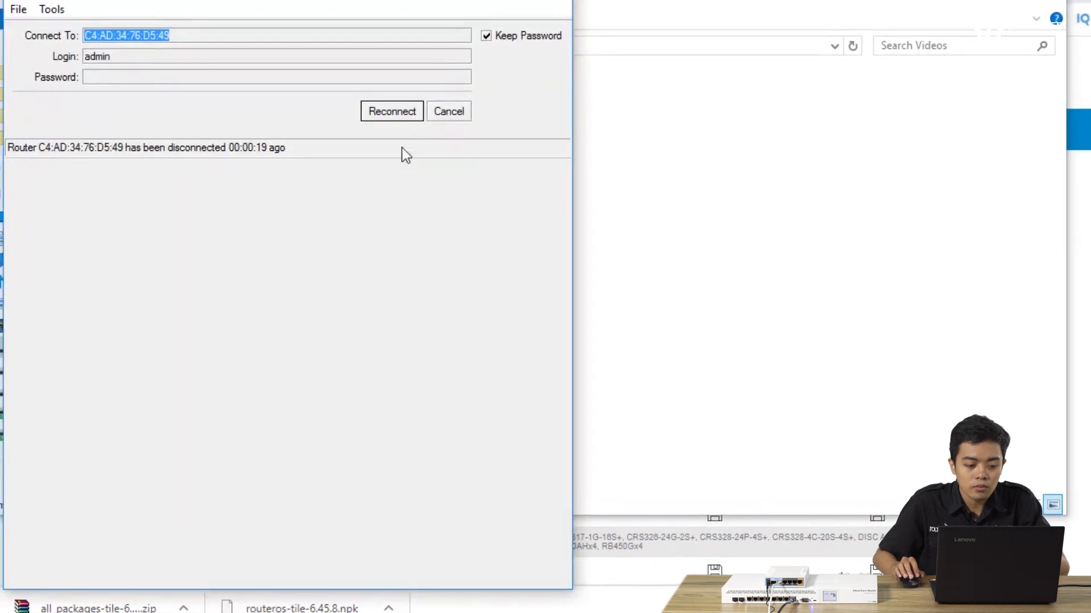
{"action": "left_click", "coordinate": [391, 112]}
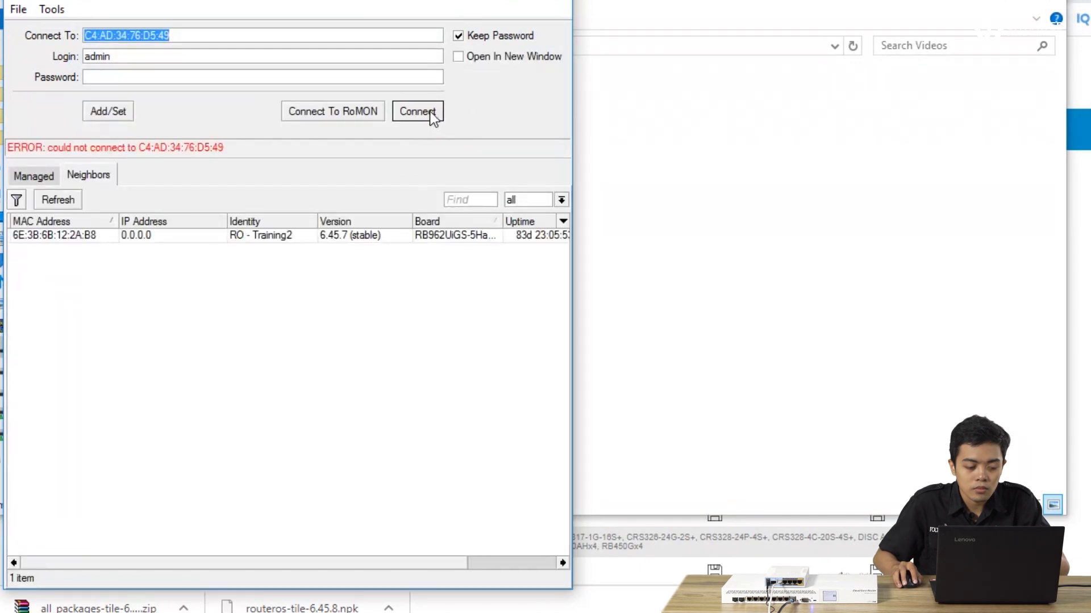
{"action": "left_click", "coordinate": [418, 111]}
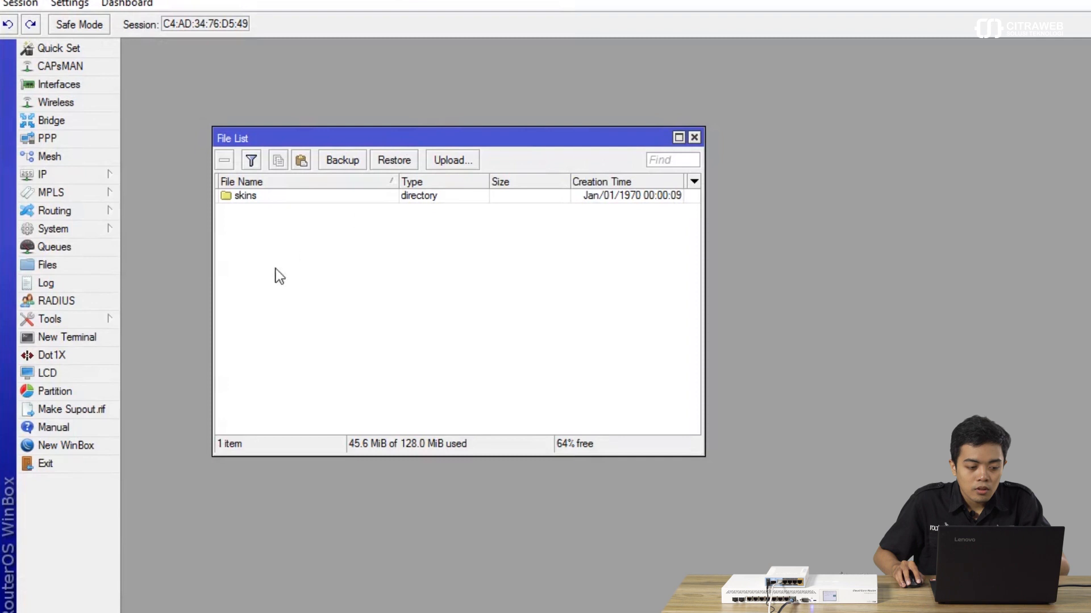
{"action": "left_click", "coordinate": [106, 231]}
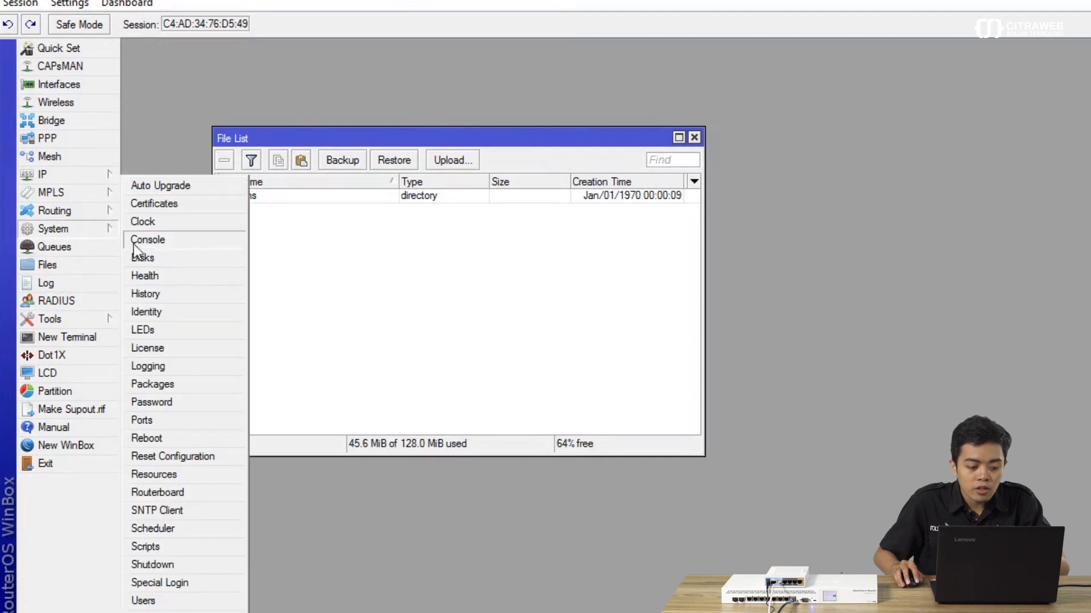
{"action": "left_click", "coordinate": [190, 389]}
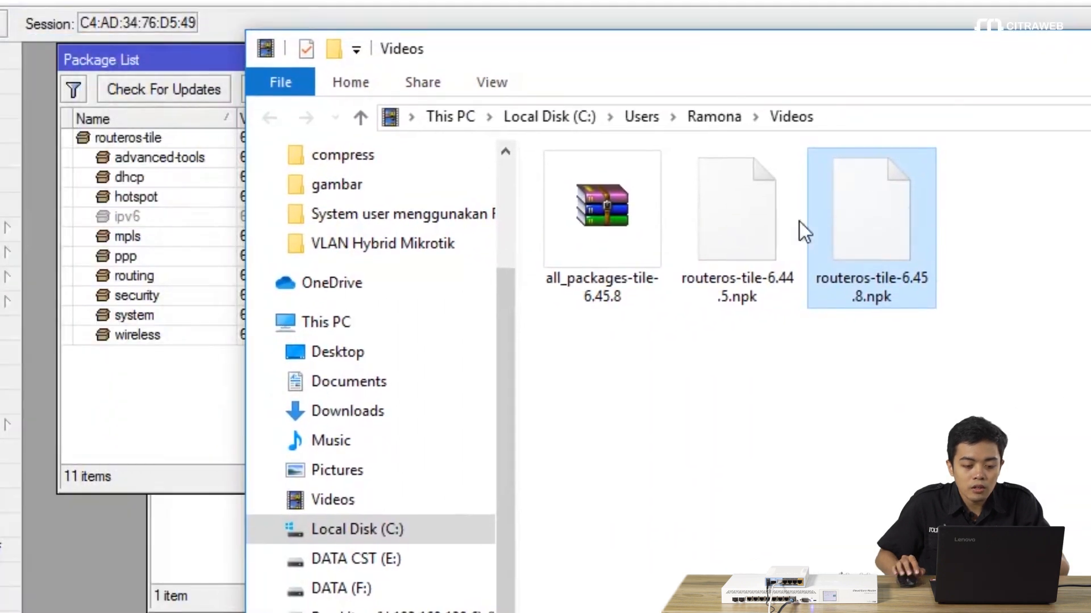
- Extract the all_packages-tile-6.45.8 archive in the Videos folder into its own subfolder and open that folder
{"action": "left_click", "coordinate": [163, 199]}
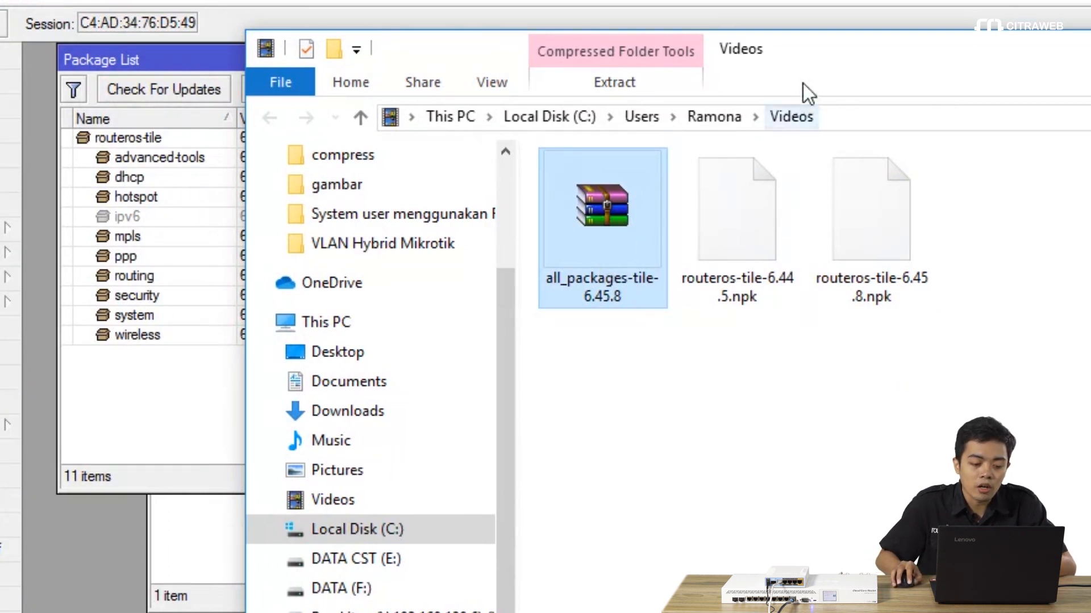
{"action": "left_click_drag", "start_coordinate": [800, 45], "coordinate": [942, 63]}
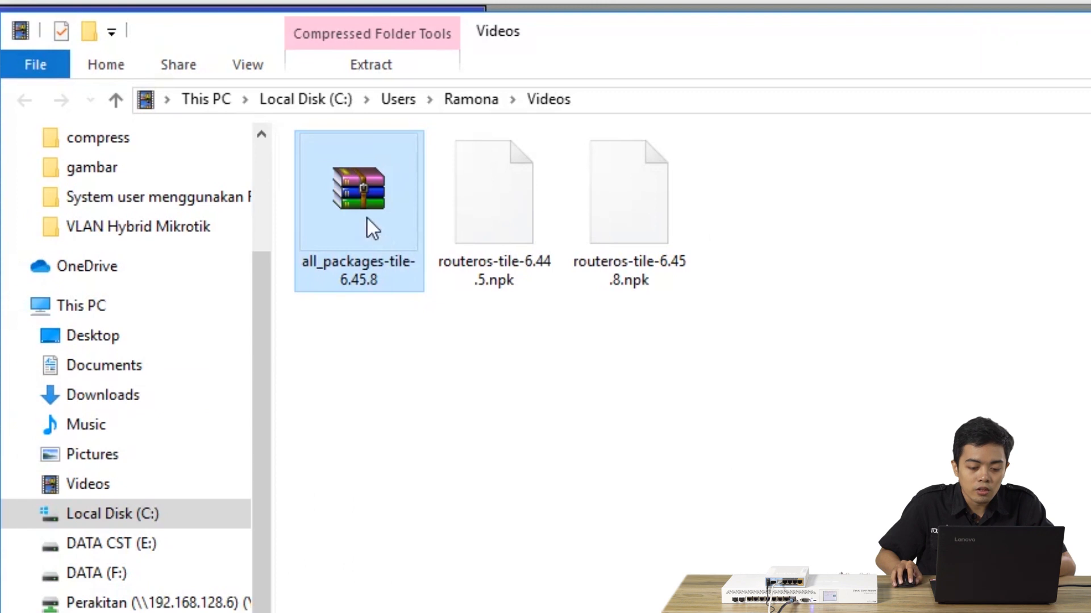
{"action": "right_click", "coordinate": [367, 218]}
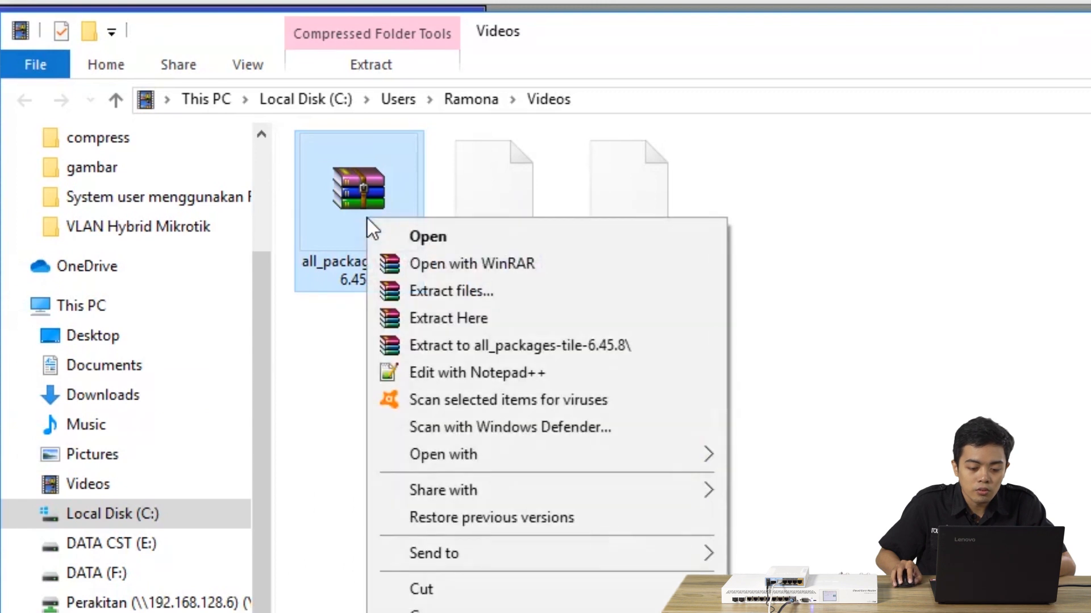
{"action": "left_click", "coordinate": [440, 347]}
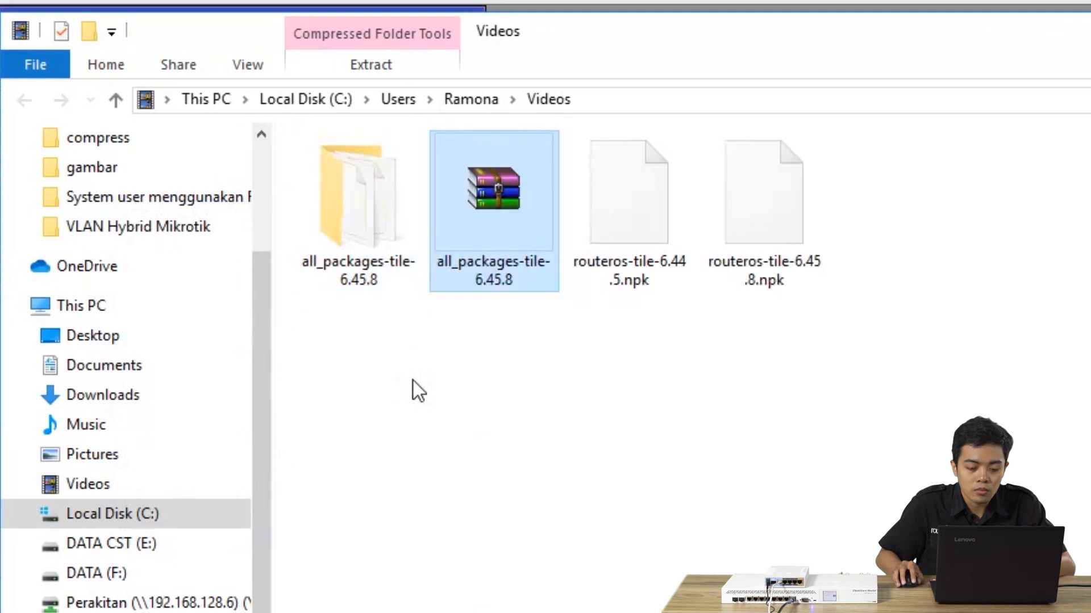
{"action": "double_click", "coordinate": [356, 252]}
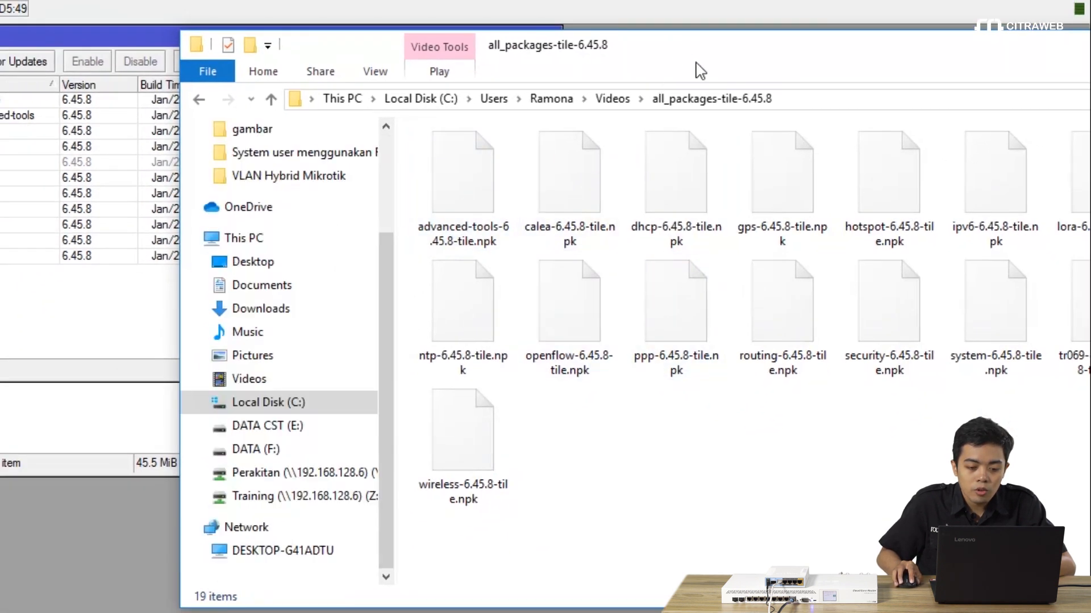
- Resize the folder window beside WinBox and upload user-manager-6.45.8-tile.npk from the extracted folder to the router's file list
{"action": "left_click_drag", "start_coordinate": [688, 41], "coordinate": [401, 42]}
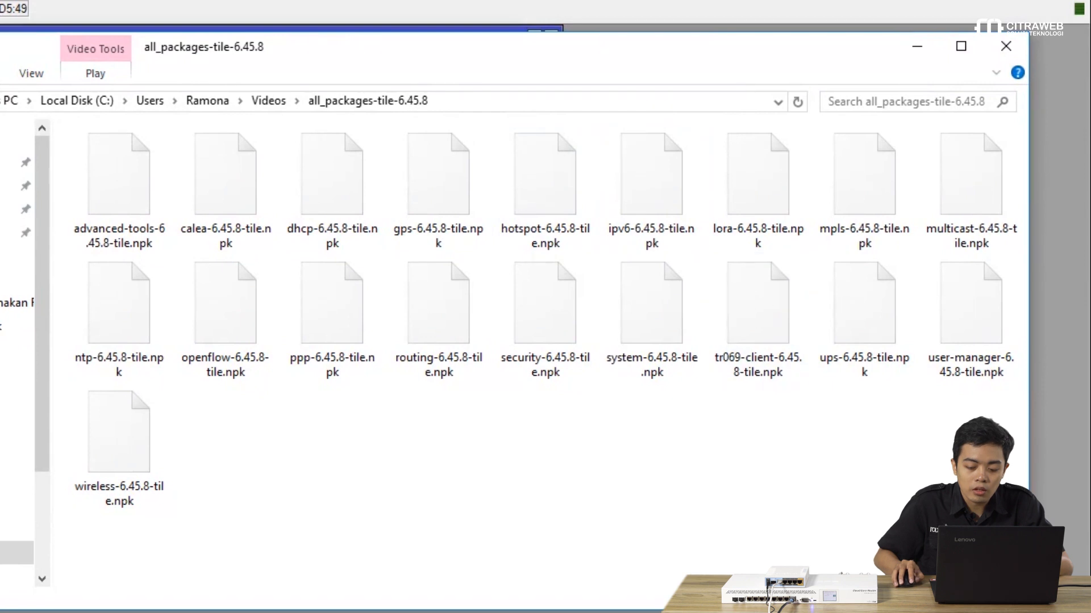
{"action": "left_click_drag", "start_coordinate": [1028, 490], "coordinate": [795, 490]}
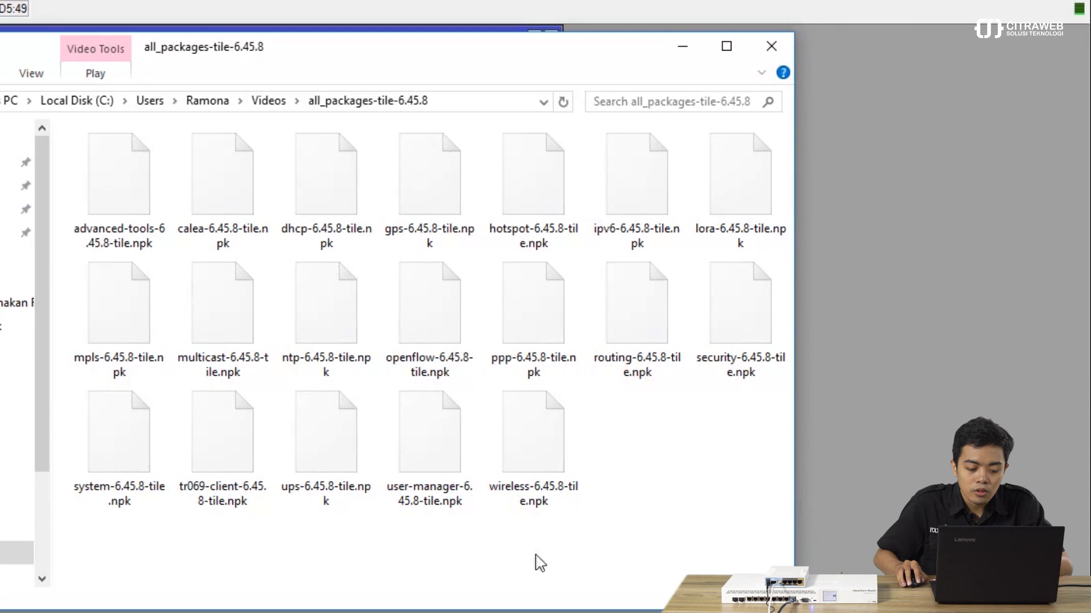
{"action": "left_click_drag", "start_coordinate": [421, 458], "coordinate": [918, 367]}
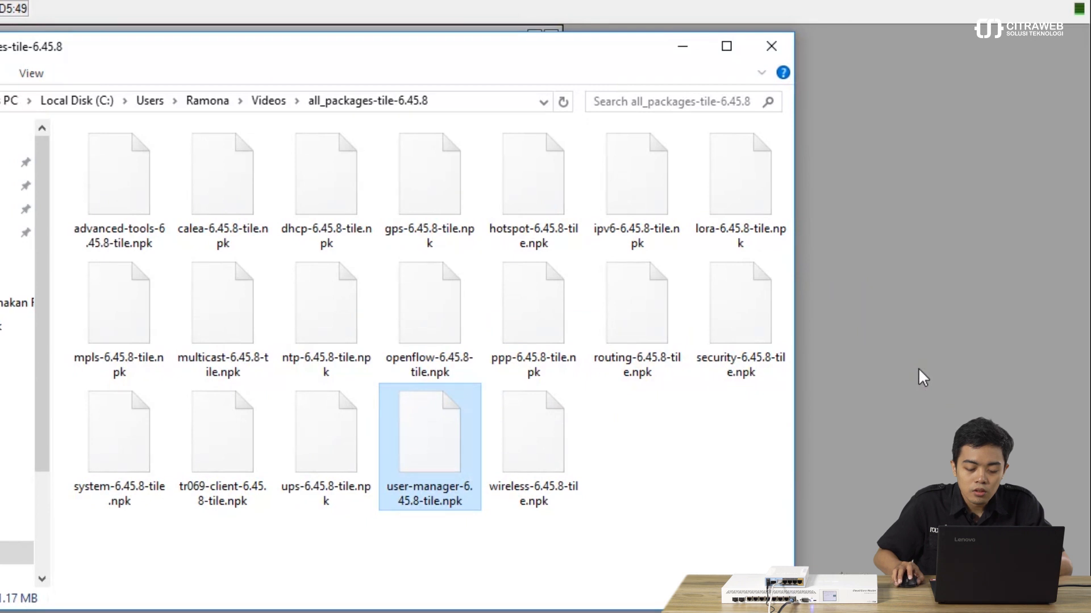
{"action": "left_click", "coordinate": [682, 54]}
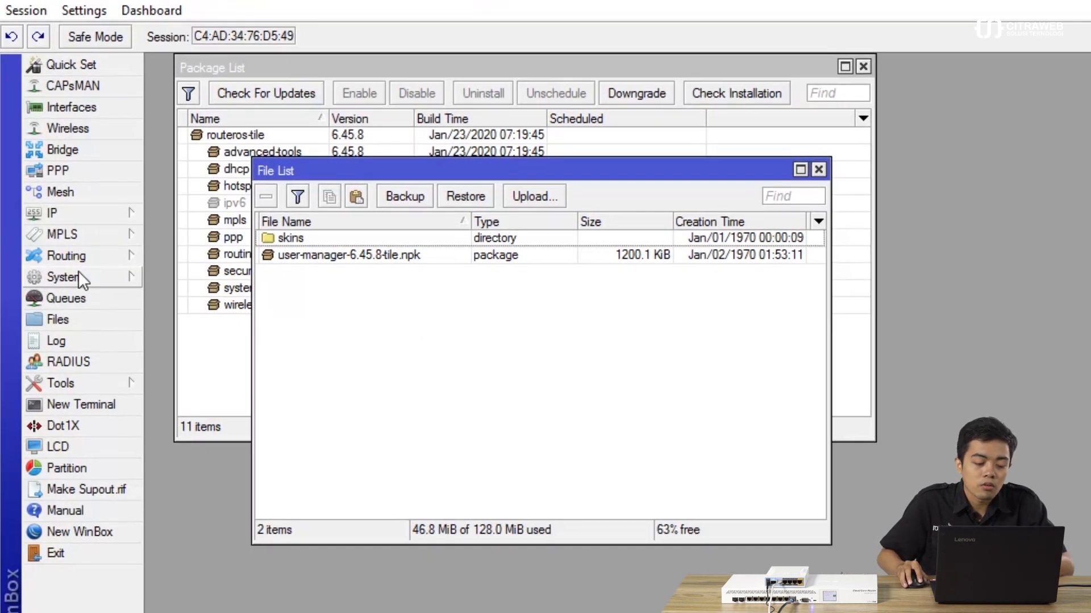
- Reboot the router to install the uploaded User Manager package
{"action": "left_click", "coordinate": [77, 272]}
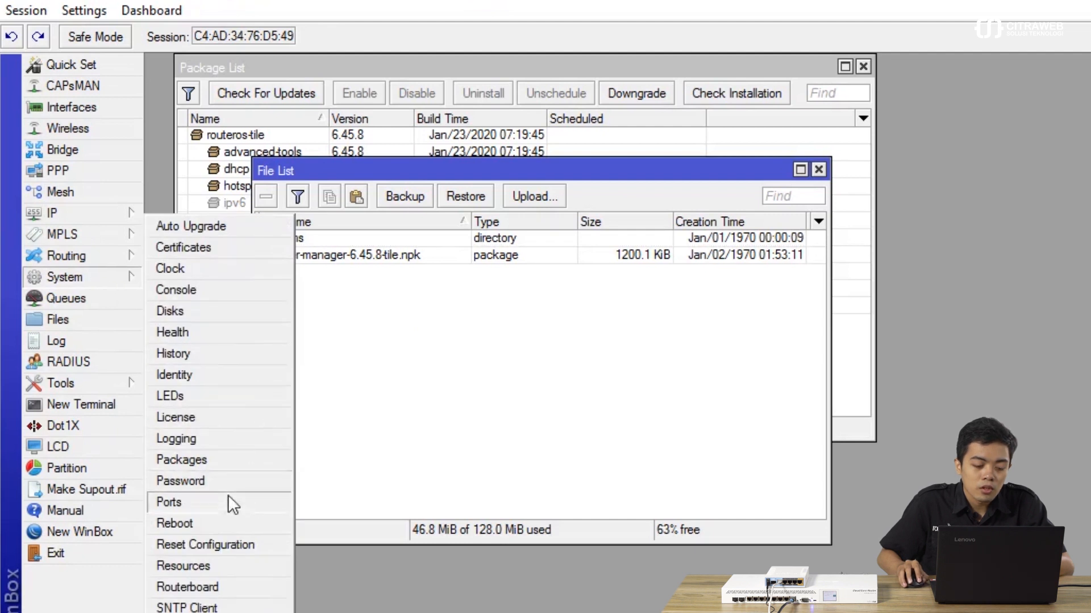
{"action": "left_click", "coordinate": [225, 525]}
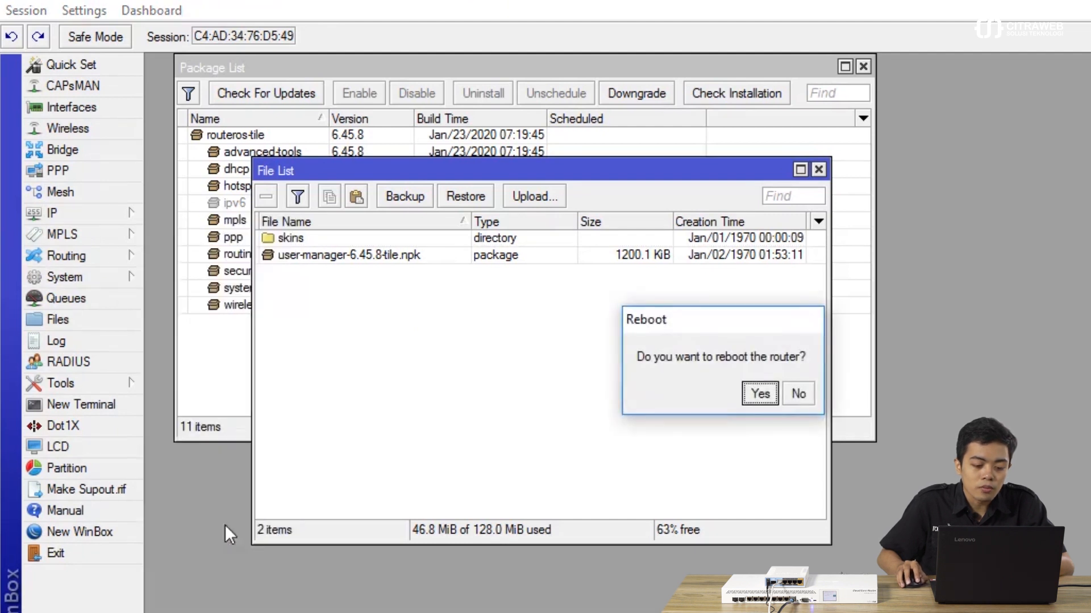
{"action": "left_click", "coordinate": [759, 393]}
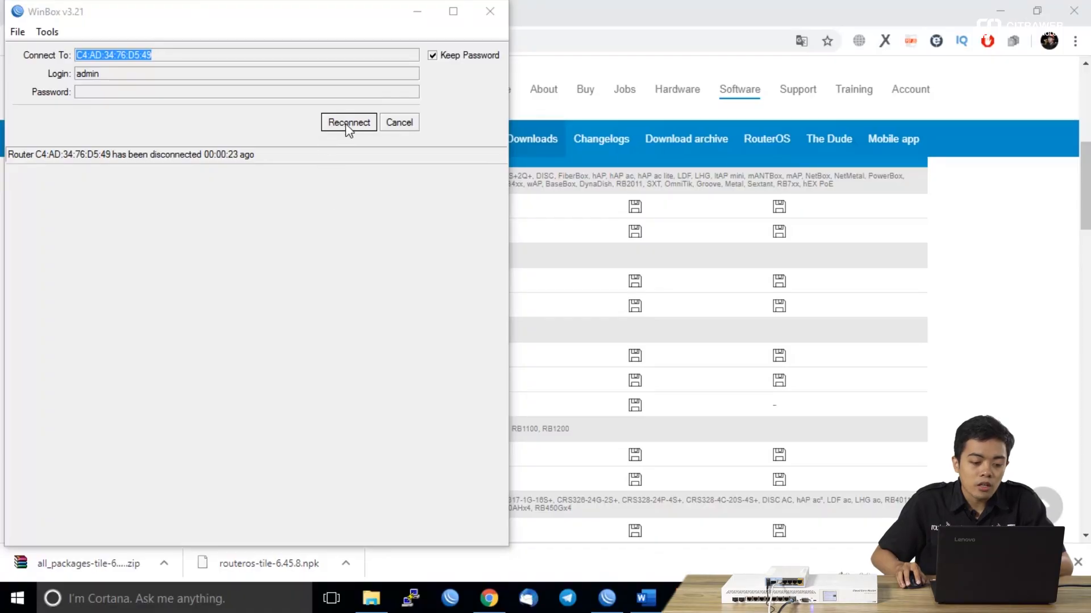
- Reconnect to the rebooted router as admin and close the file list to check the user-manager entry among the packages
{"action": "left_click", "coordinate": [347, 124]}
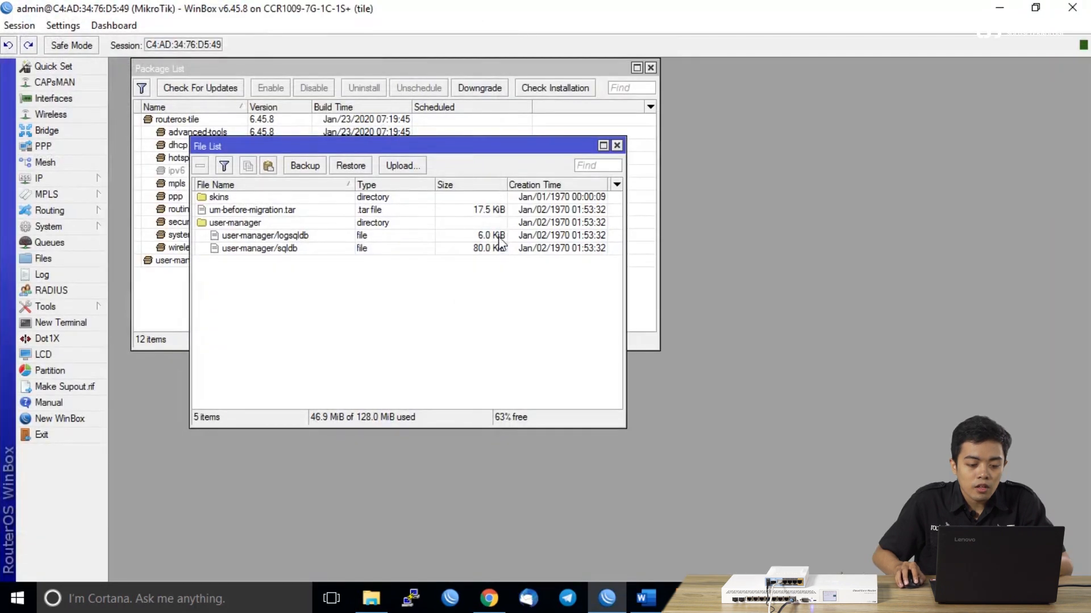
{"action": "left_click", "coordinate": [616, 146]}
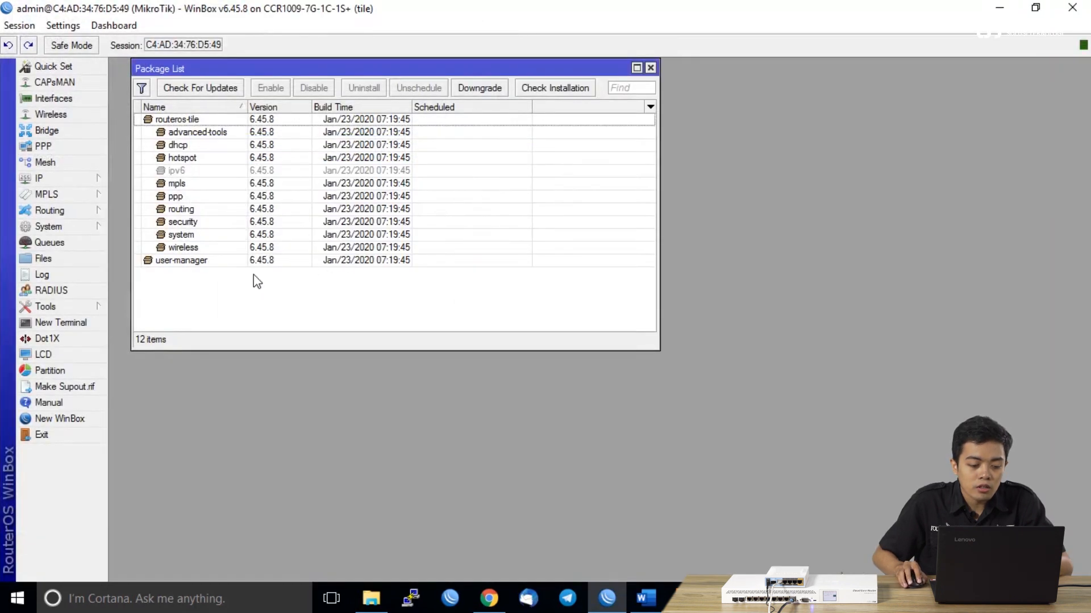
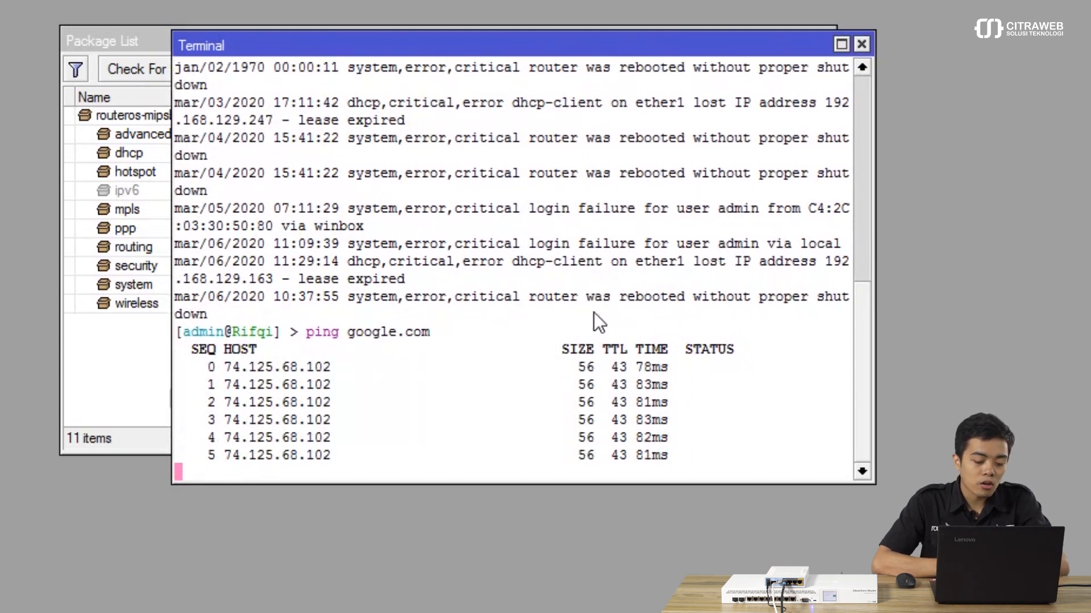
- Stop the google.com ping, test the router's connection to mikrotik.com with a ping, and close the terminal
{"action": "key", "text": "ctrl+c"}
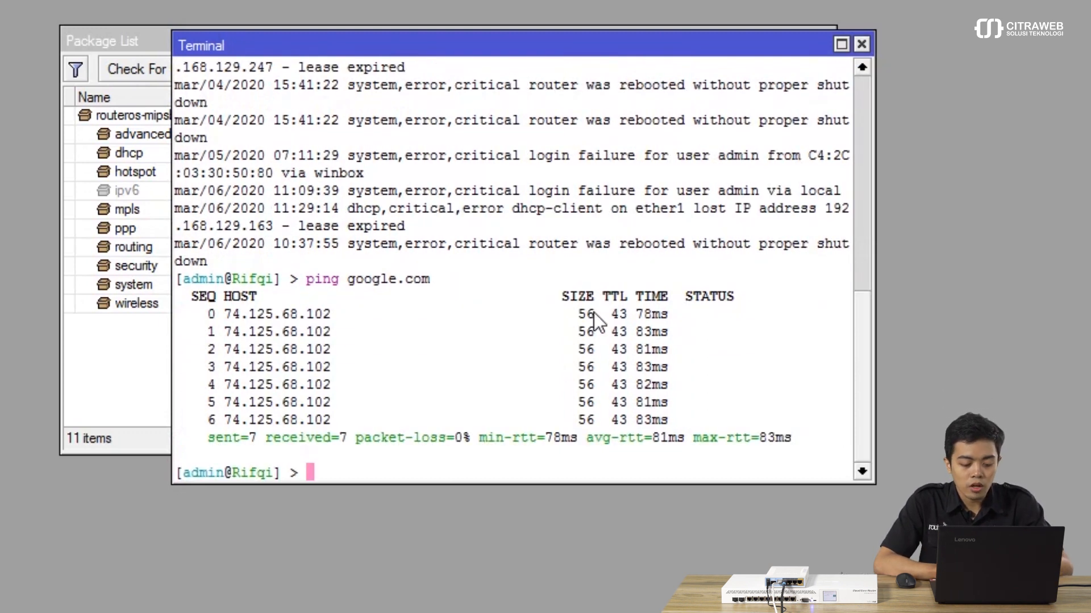
{"action": "type", "text": "ping mi"}
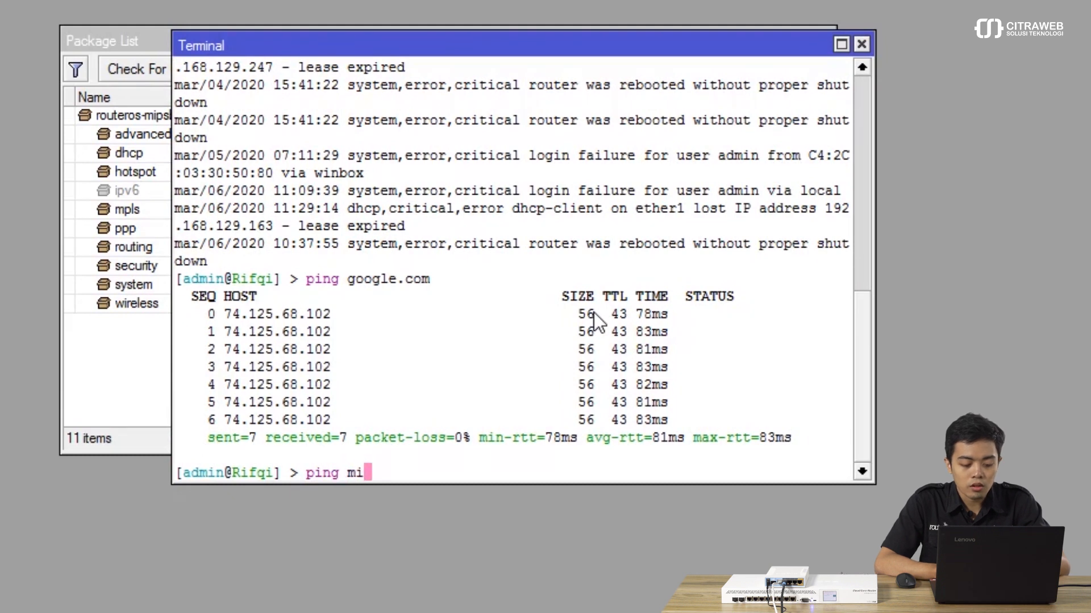
{"action": "type", "text": "krotik.com"}
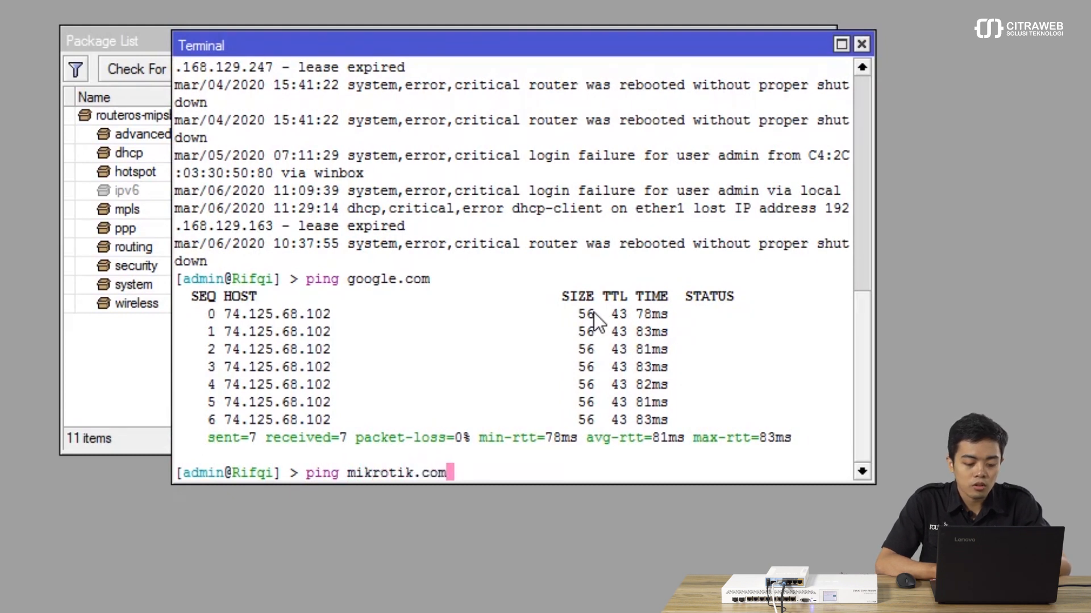
{"action": "key", "text": "Return"}
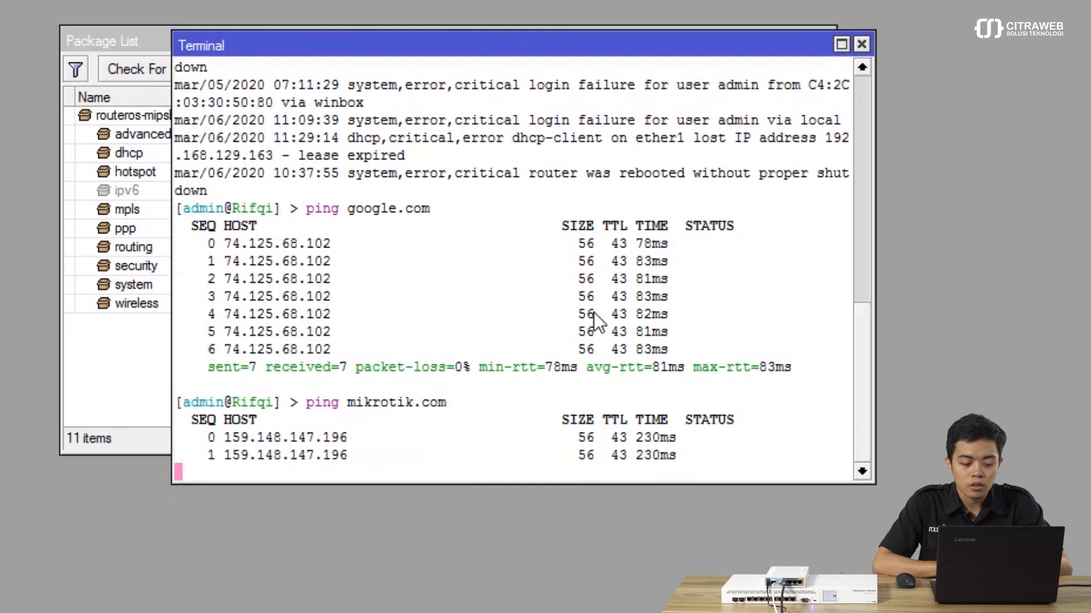
{"action": "key", "text": "ctrl+c"}
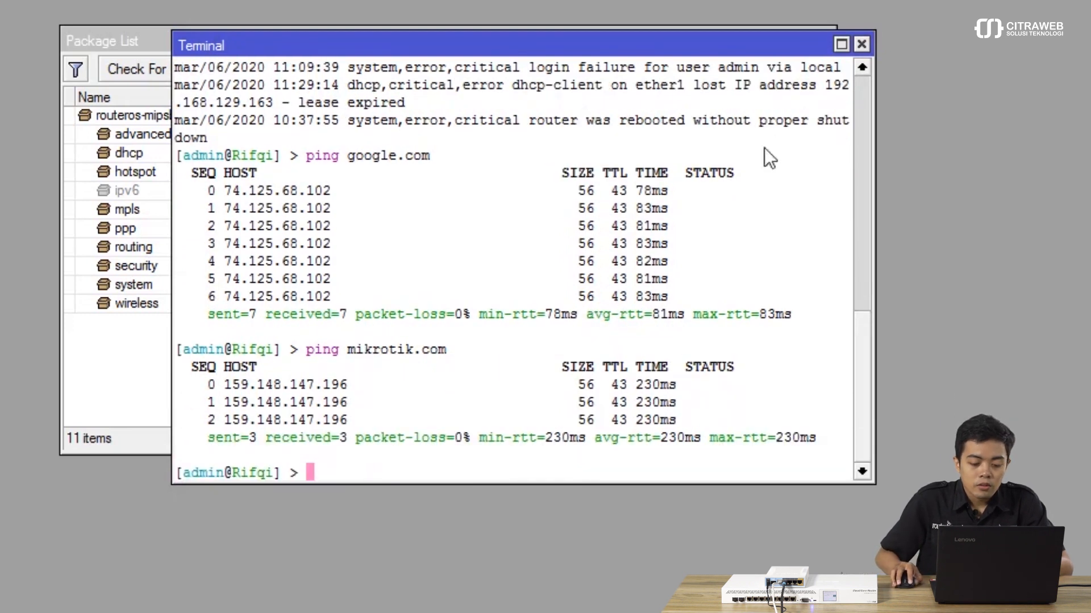
{"action": "left_click", "coordinate": [862, 44]}
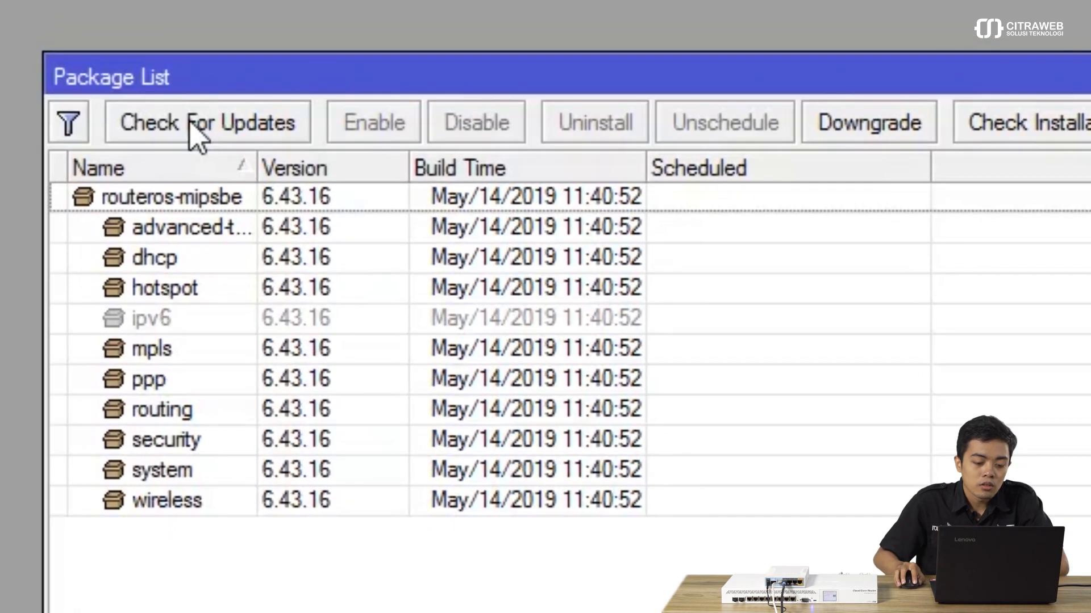
- Check the mipsbe router's packages for updates on the long term channel
{"action": "left_click", "coordinate": [150, 69]}
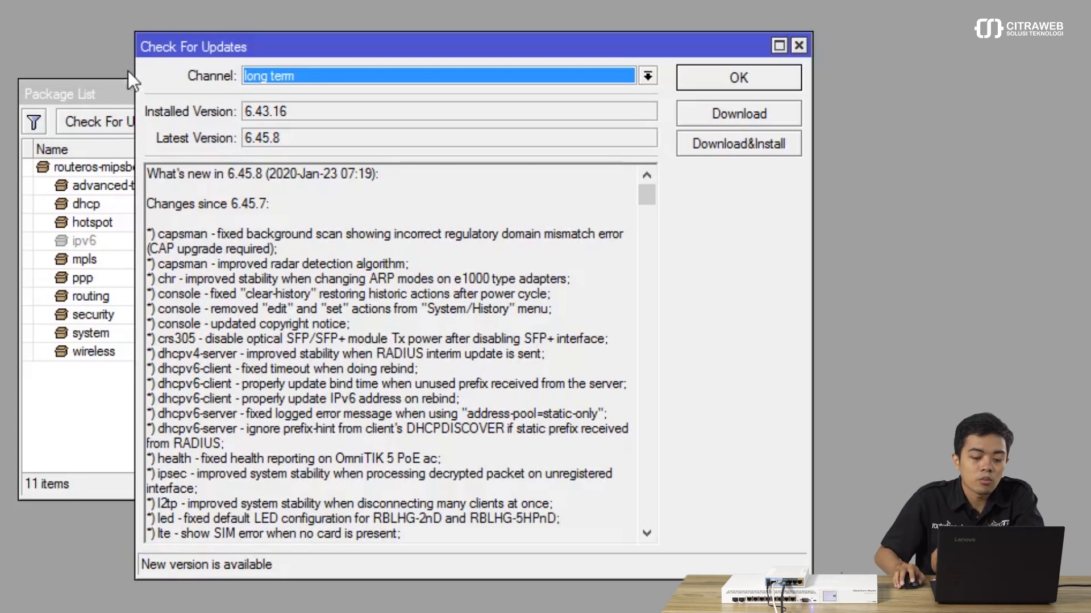
{"action": "left_click", "coordinate": [321, 77]}
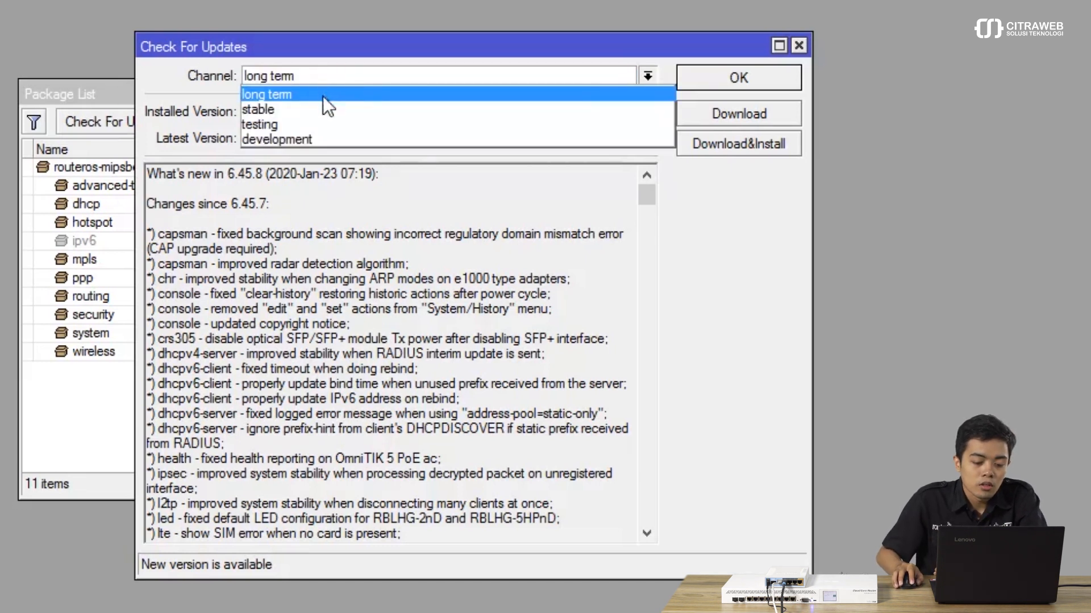
{"action": "left_click", "coordinate": [288, 95]}
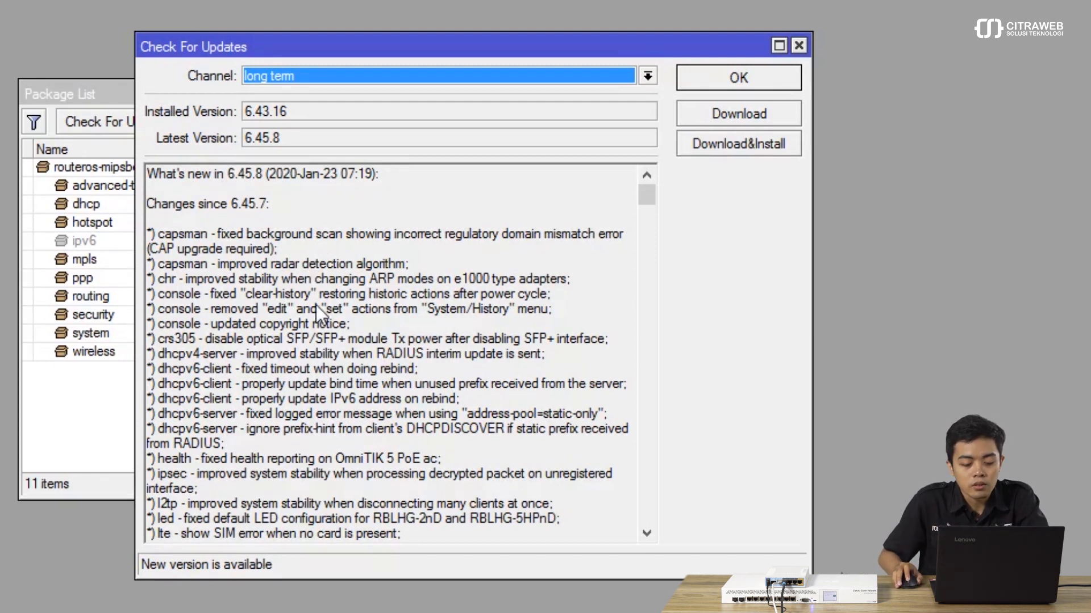
- Read through the update's changelog and compare the installed version with the latest version
{"action": "scroll", "coordinate": [317, 295], "scroll_direction": "down", "scroll_amount": 8}
{"action": "scroll", "coordinate": [321, 294], "scroll_direction": "down", "scroll_amount": 4}
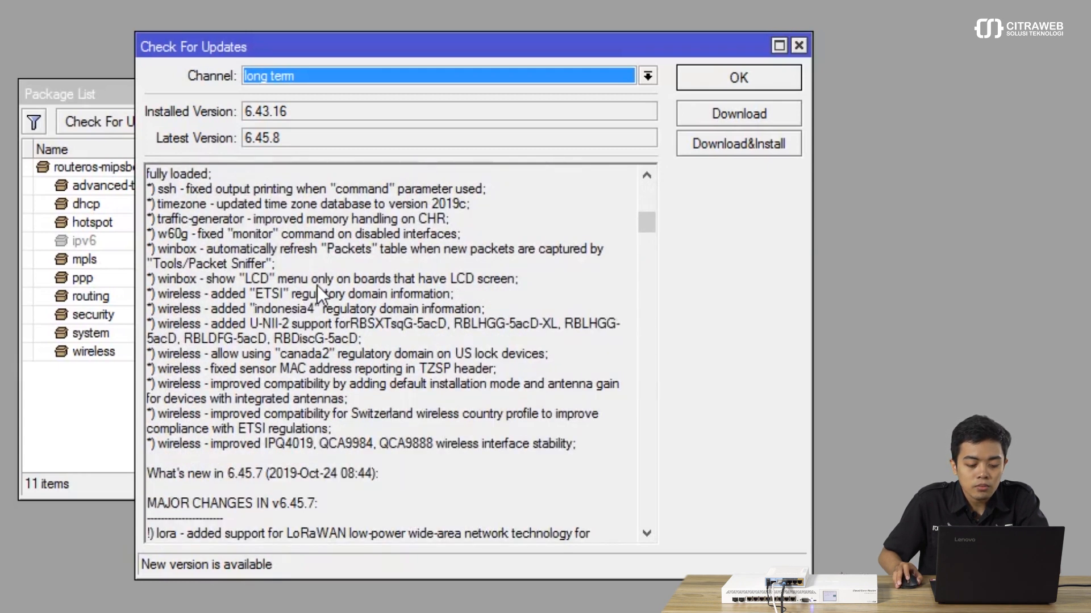
{"action": "scroll", "coordinate": [318, 287], "scroll_direction": "up", "scroll_amount": 12}
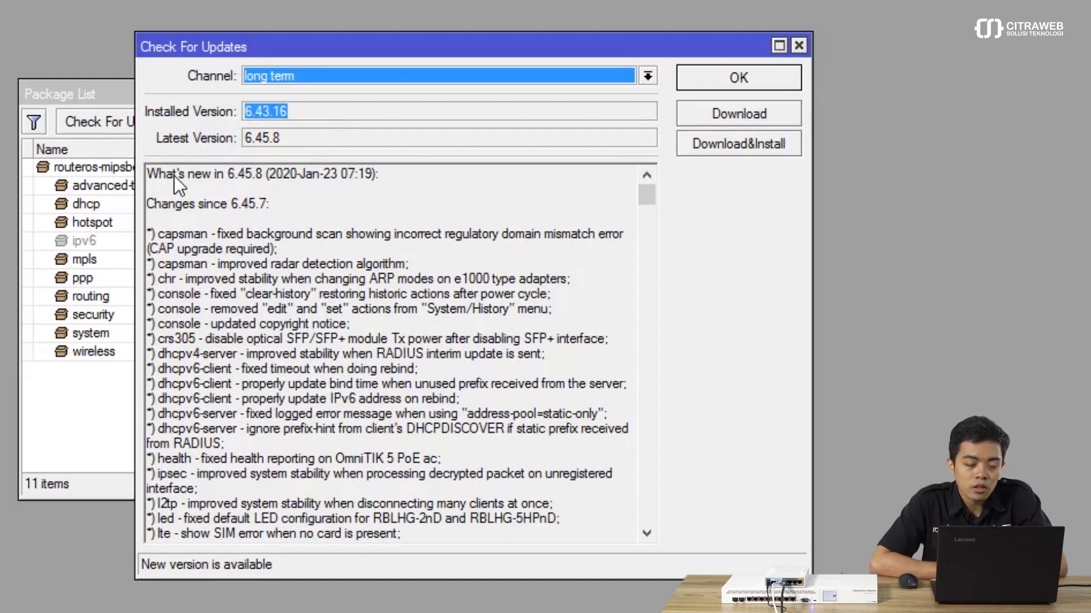
{"action": "left_click_drag", "start_coordinate": [286, 141], "coordinate": [248, 138]}
{"action": "left_click", "coordinate": [277, 144]}
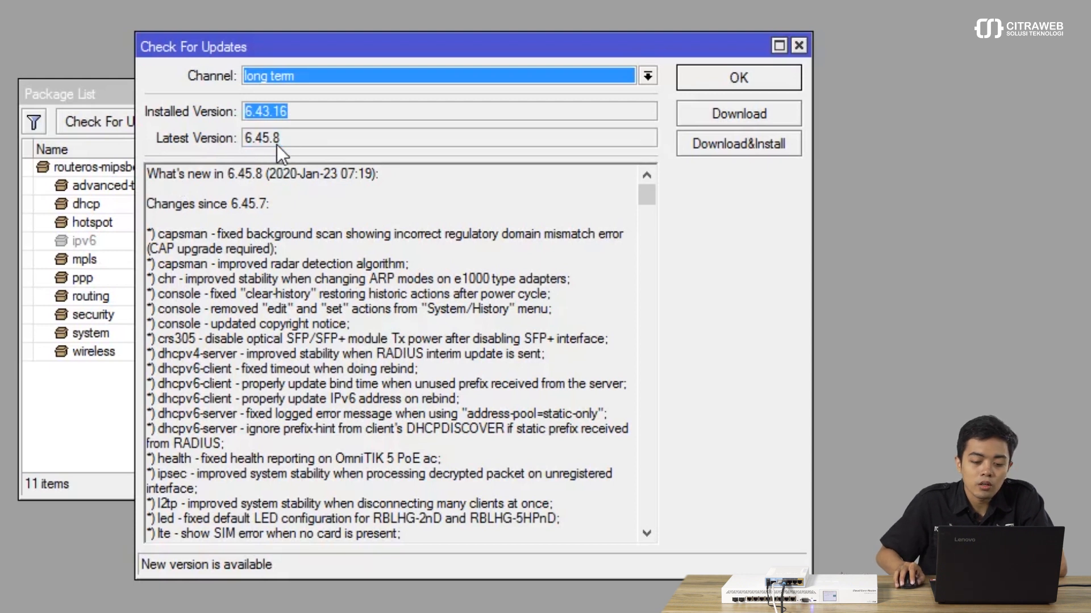
{"action": "left_click", "coordinate": [297, 115]}
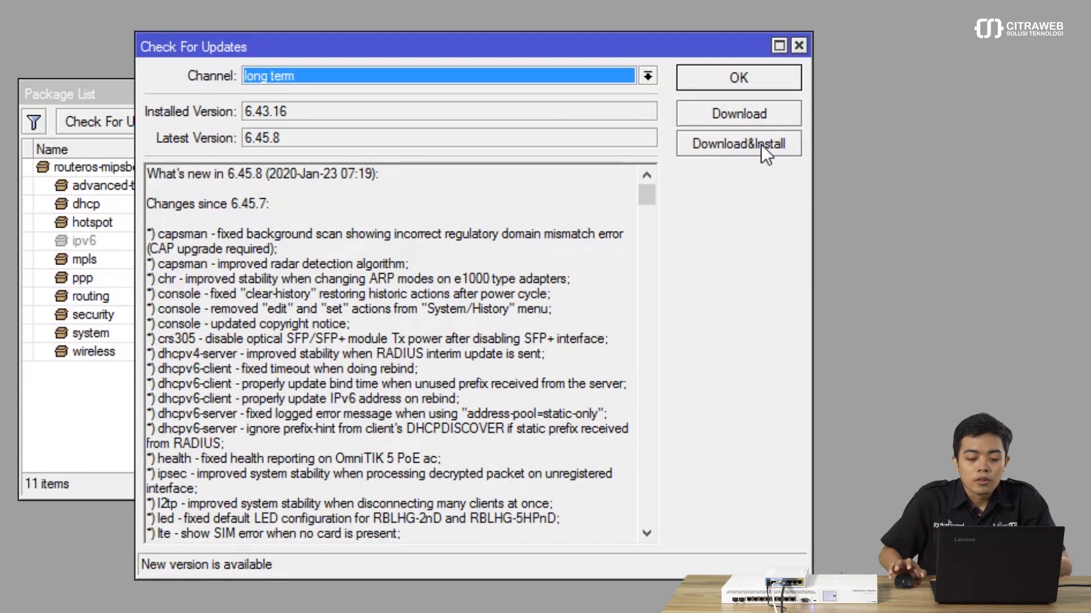
- Download and install RouterOS 6.45.8 from the update window, moving that window clear of the package list
{"action": "left_click_drag", "start_coordinate": [611, 49], "coordinate": [794, 98]}
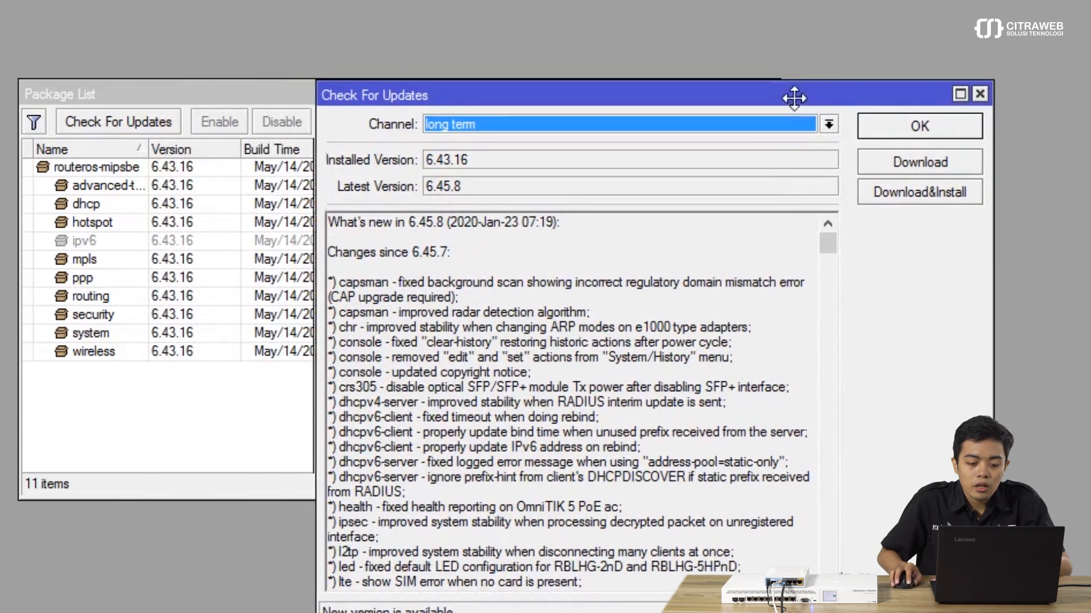
{"action": "left_click", "coordinate": [908, 193]}
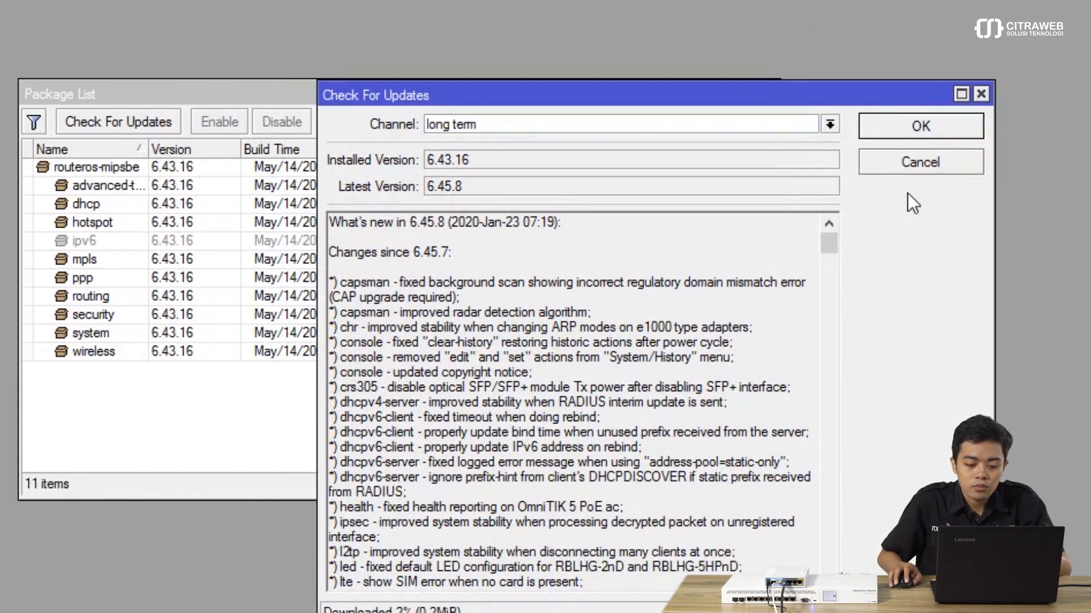
{"action": "left_click_drag", "start_coordinate": [719, 92], "coordinate": [674, 22]}
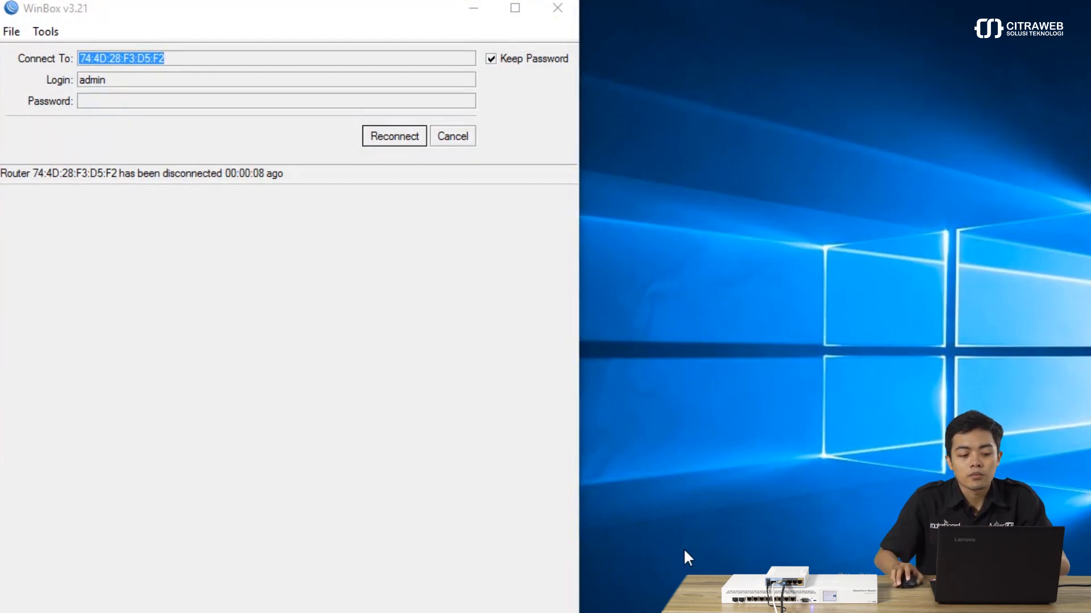
- Reconnect to the rebooted mipsbe router as admin, close its update window and reposition the package list
{"action": "left_click", "coordinate": [438, 138]}
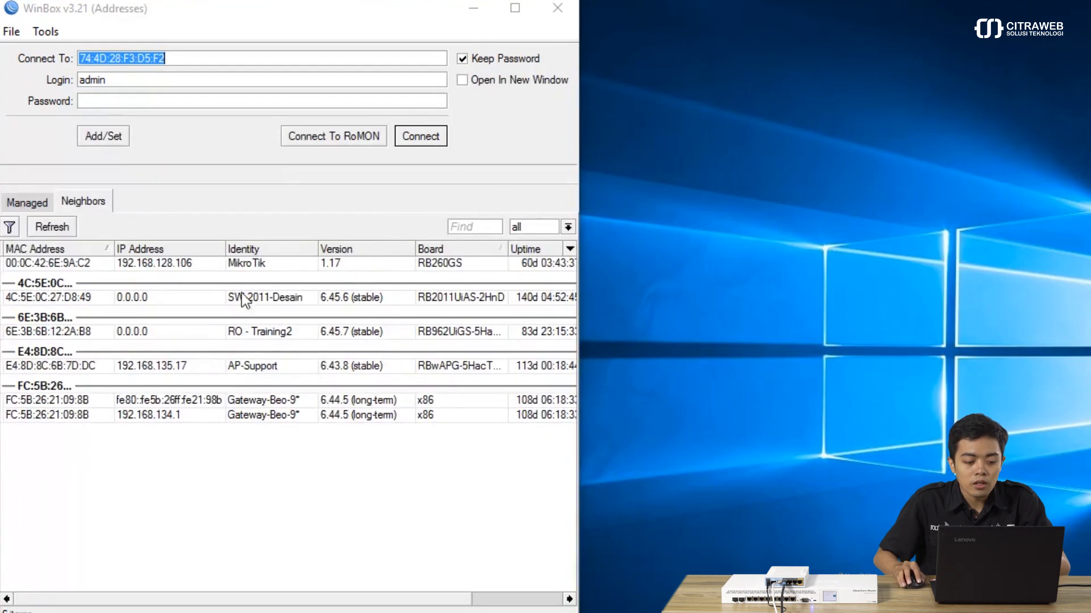
{"action": "left_click", "coordinate": [421, 138]}
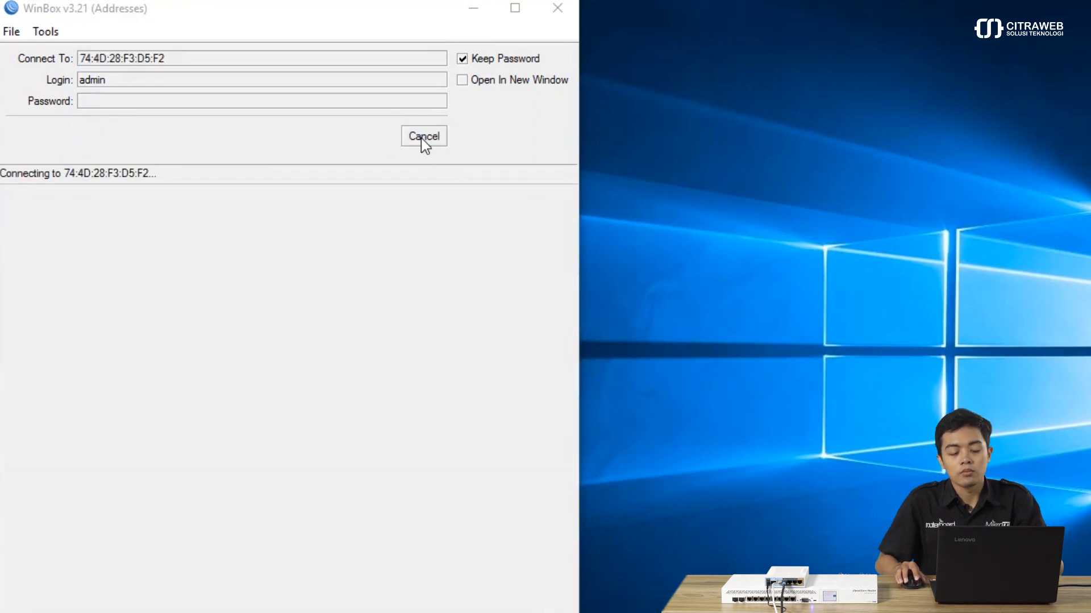
{"action": "left_click", "coordinate": [421, 138]}
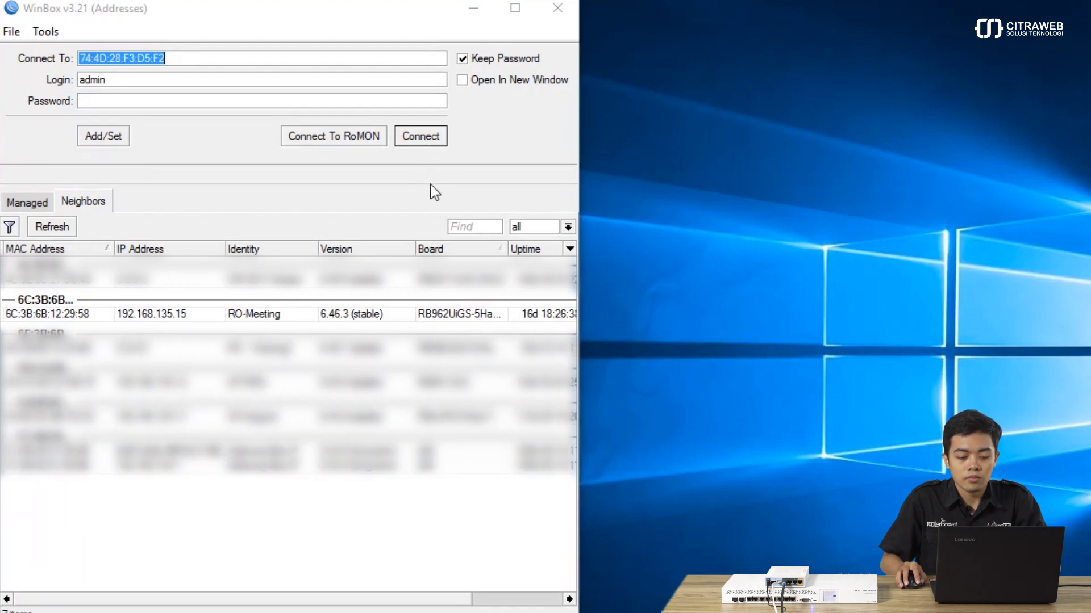
{"action": "left_click", "coordinate": [436, 142]}
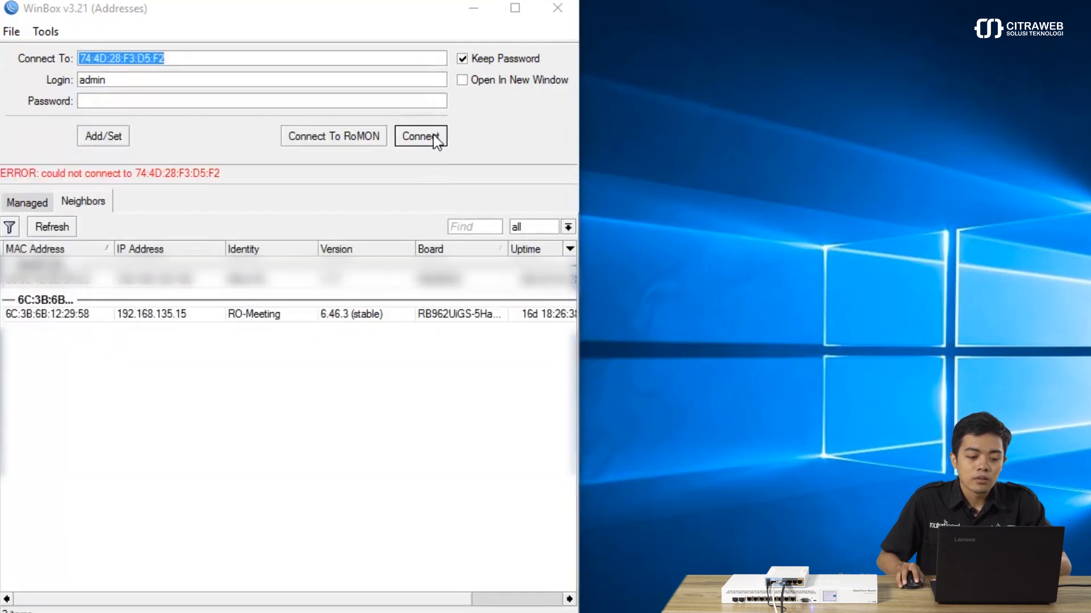
{"action": "left_click", "coordinate": [436, 141]}
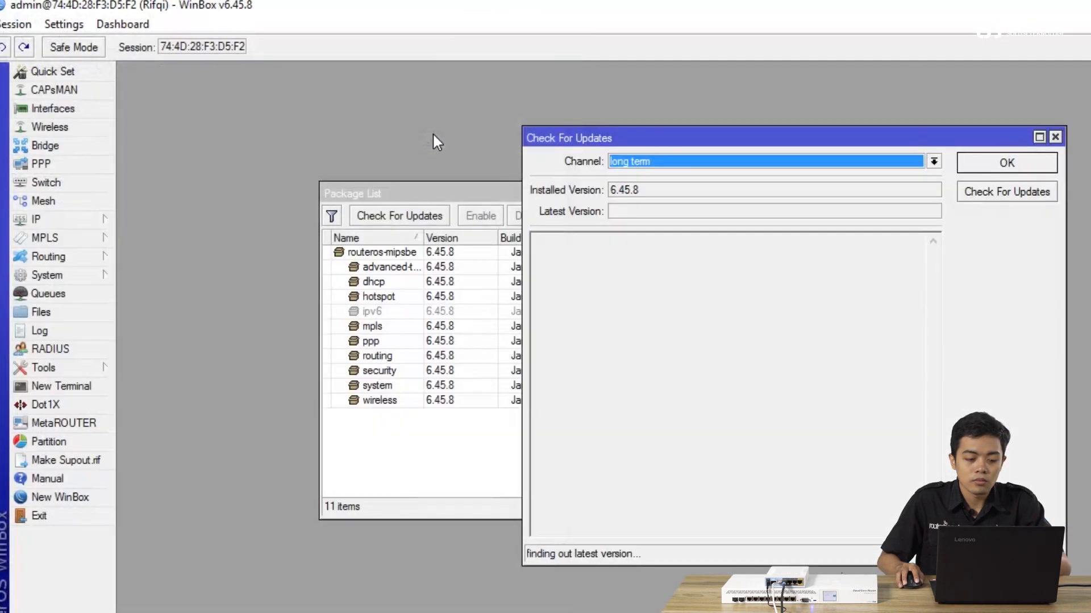
{"action": "left_click", "coordinate": [998, 162]}
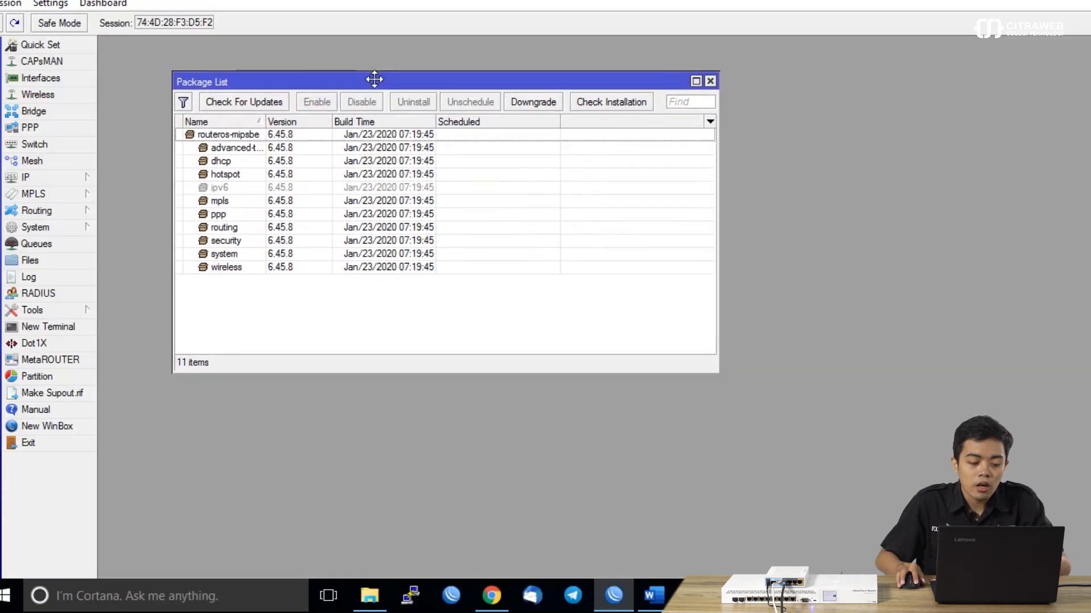
{"action": "left_click_drag", "start_coordinate": [360, 78], "coordinate": [340, 78]}
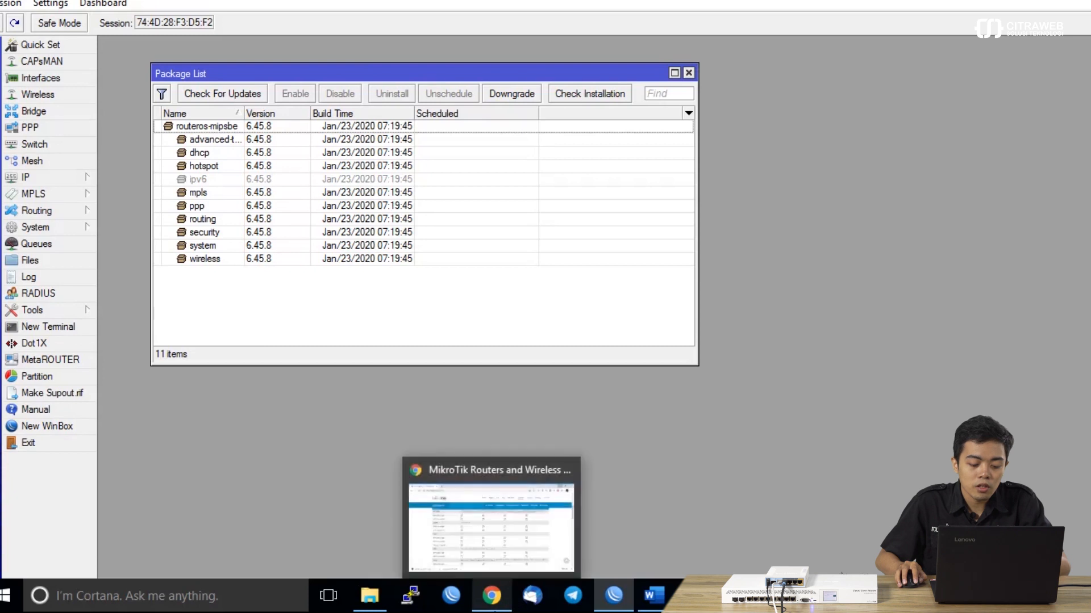
- Switch to Chrome and review the RouterOS release channels and the MIPSBE device list on MikroTik's download page
{"action": "left_click", "coordinate": [492, 595]}
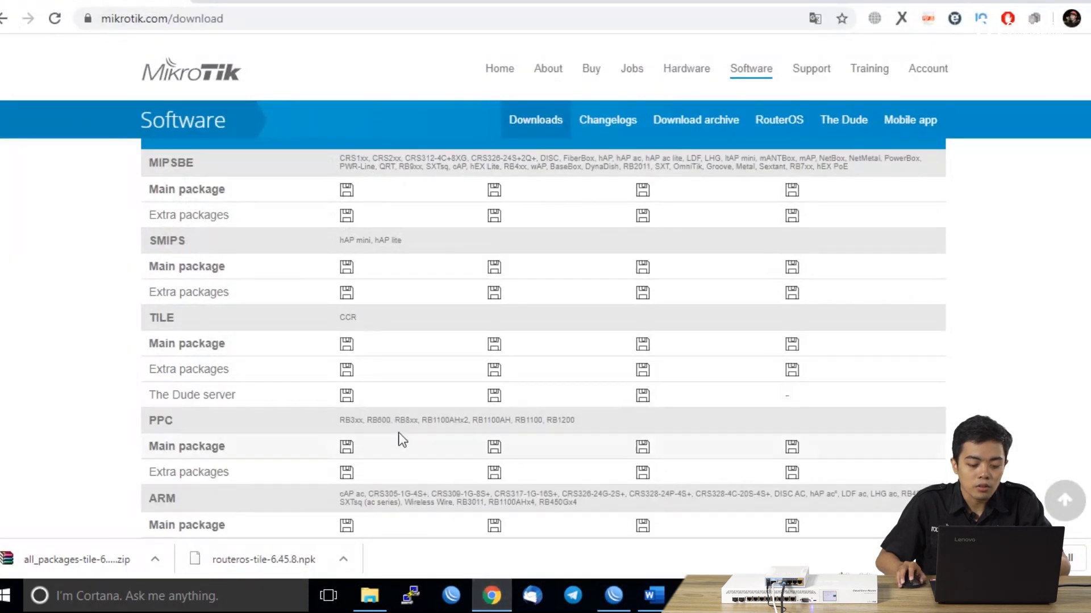
{"action": "scroll", "coordinate": [402, 420], "scroll_direction": "down", "scroll_amount": 2}
{"action": "scroll", "coordinate": [404, 429], "scroll_direction": "up", "scroll_amount": 2}
{"action": "scroll", "coordinate": [404, 423], "scroll_direction": "up", "scroll_amount": 2}
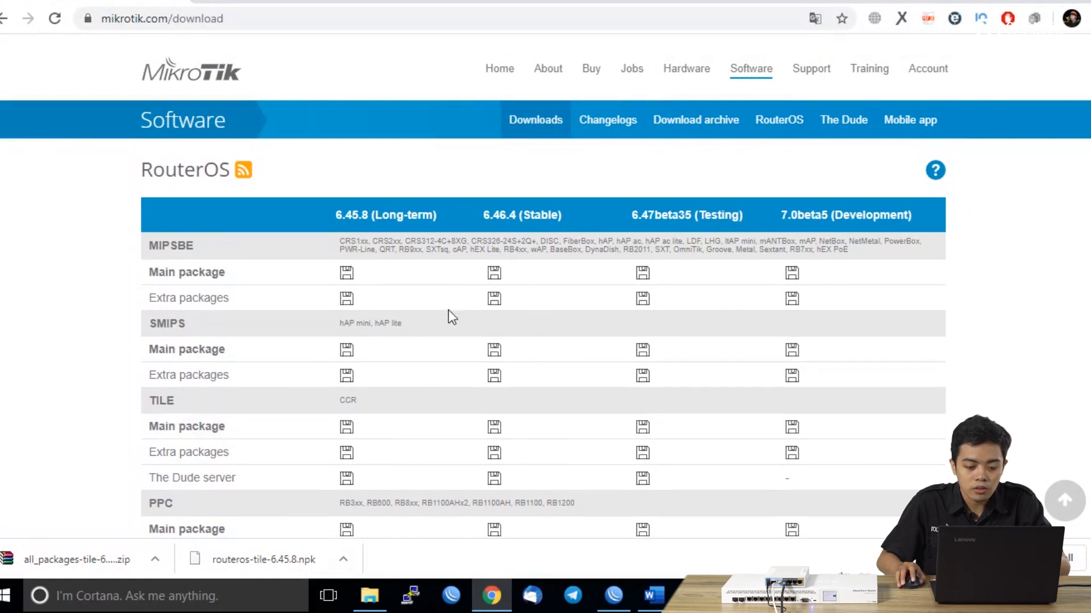
{"action": "left_click_drag", "start_coordinate": [625, 240], "coordinate": [644, 239]}
{"action": "left_click", "coordinate": [622, 252]}
{"action": "left_click_drag", "start_coordinate": [146, 254], "coordinate": [211, 247]}
{"action": "left_click", "coordinate": [252, 247]}
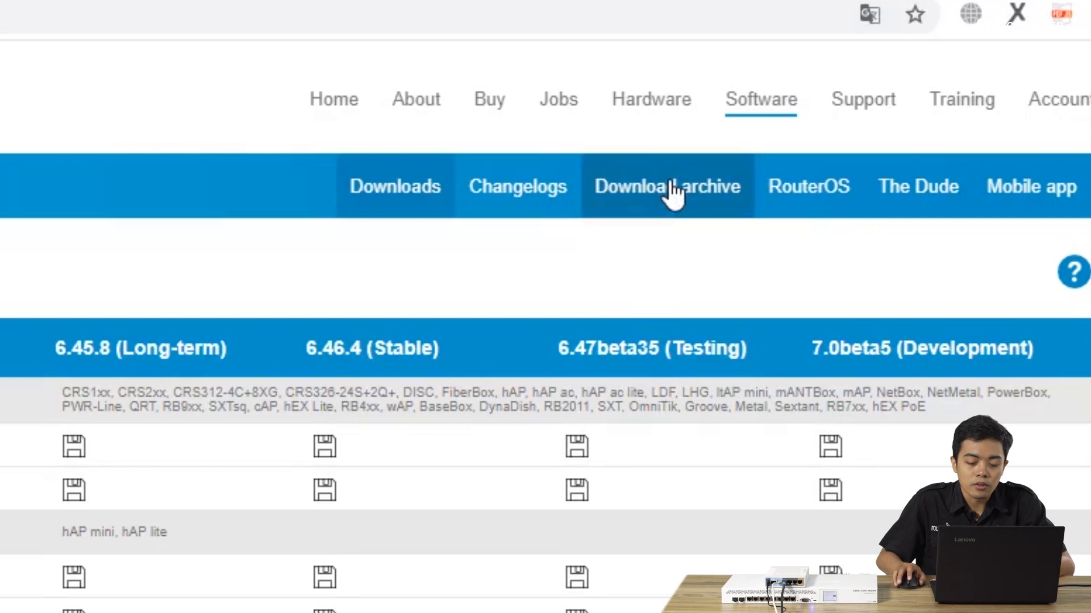
- Open MikroTik's download archive and look through the long-term and stable release trees for older RouterOS versions
{"action": "left_click", "coordinate": [673, 191]}
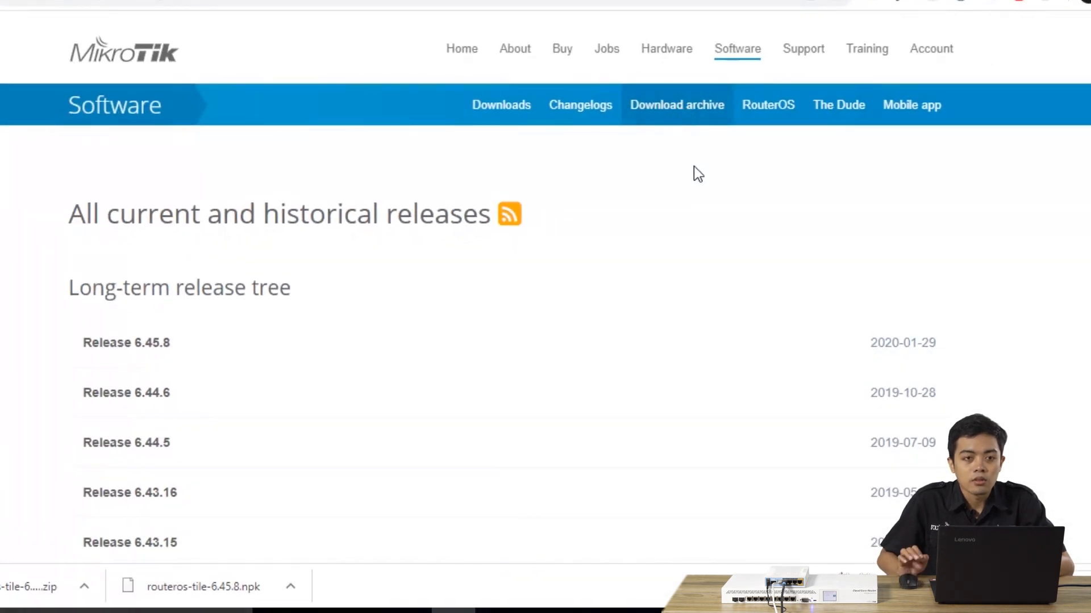
{"action": "scroll", "coordinate": [511, 266], "scroll_direction": "down", "scroll_amount": 3}
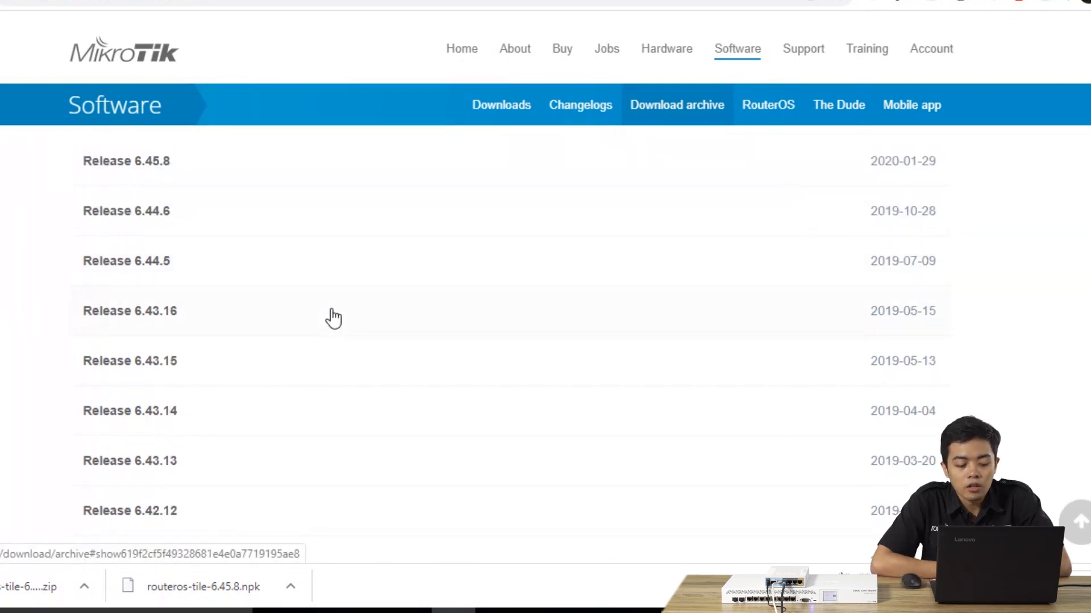
{"action": "scroll", "coordinate": [332, 310], "scroll_direction": "up", "scroll_amount": 3}
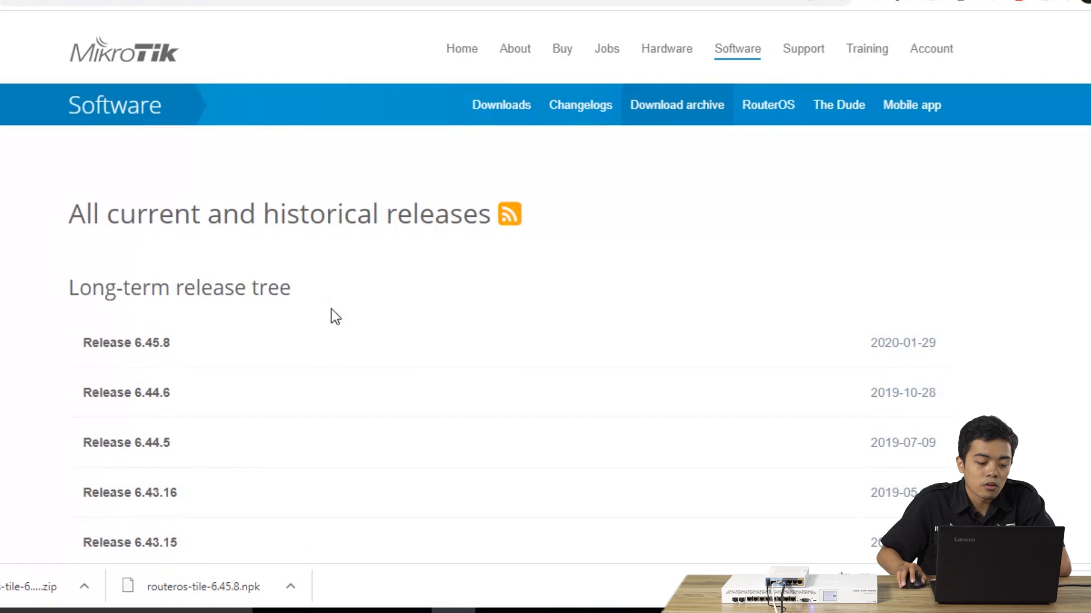
{"action": "scroll", "coordinate": [331, 310], "scroll_direction": "down", "scroll_amount": 6}
{"action": "scroll", "coordinate": [333, 318], "scroll_direction": "down", "scroll_amount": 15}
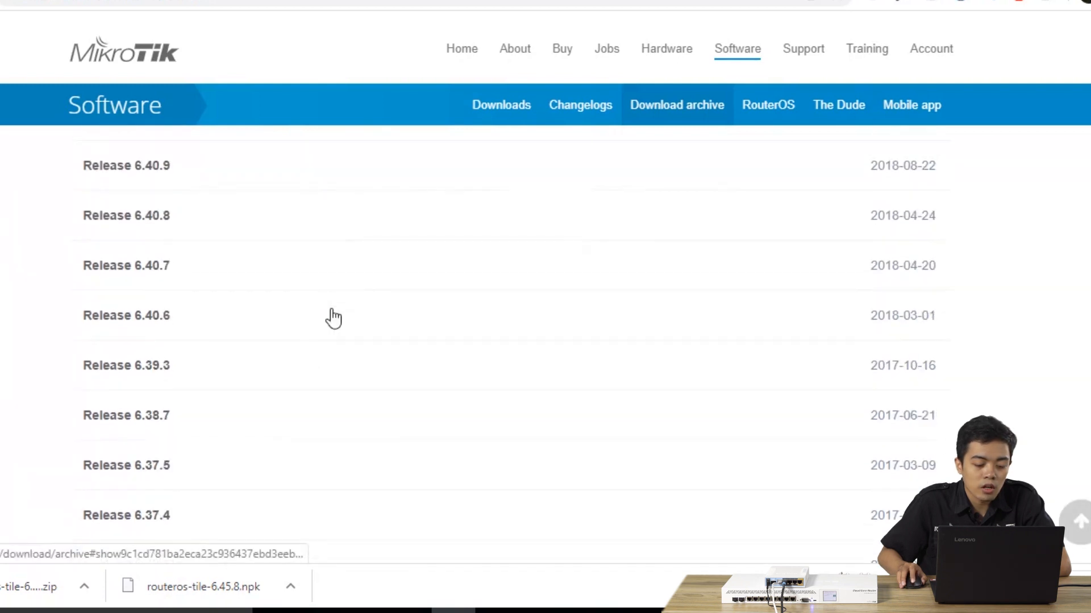
{"action": "scroll", "coordinate": [333, 318], "scroll_direction": "down", "scroll_amount": 5}
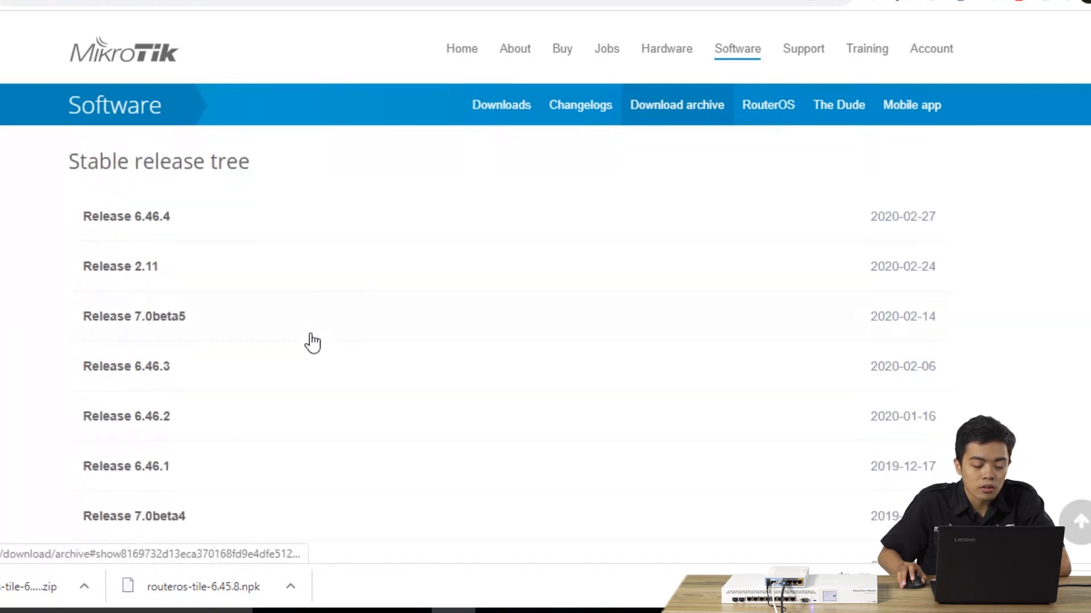
{"action": "scroll", "coordinate": [309, 356], "scroll_direction": "up", "scroll_amount": 16}
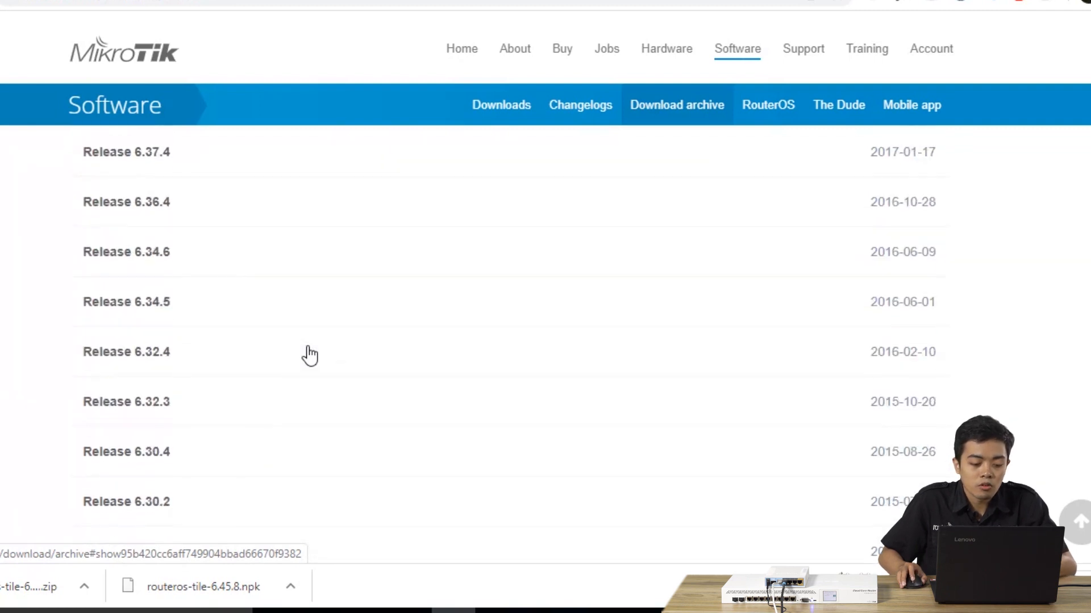
{"action": "scroll", "coordinate": [309, 356], "scroll_direction": "up", "scroll_amount": 10}
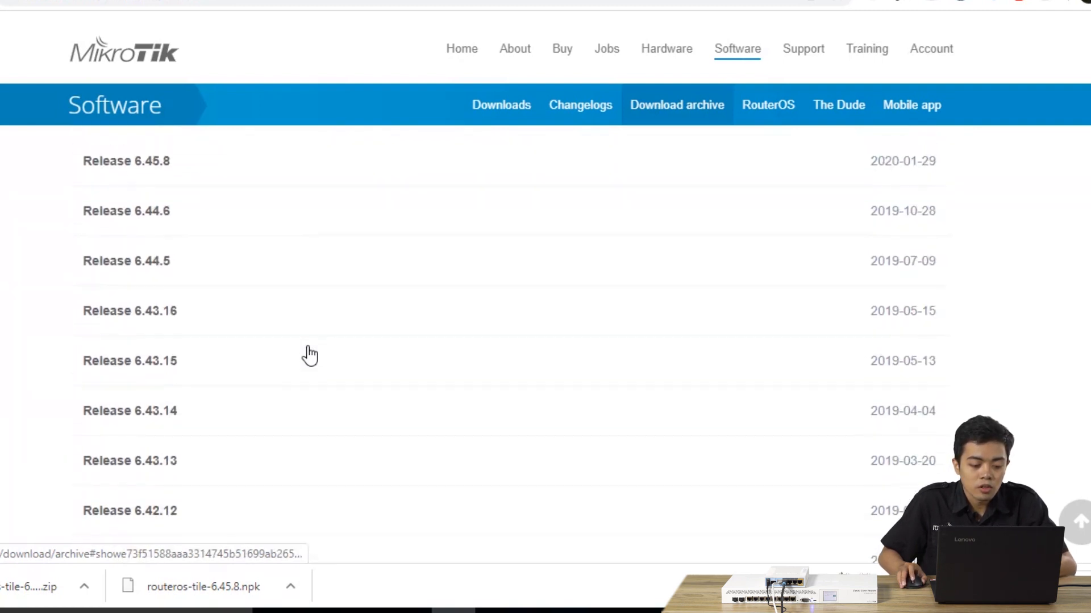
{"action": "scroll", "coordinate": [301, 380], "scroll_direction": "down", "scroll_amount": 1}
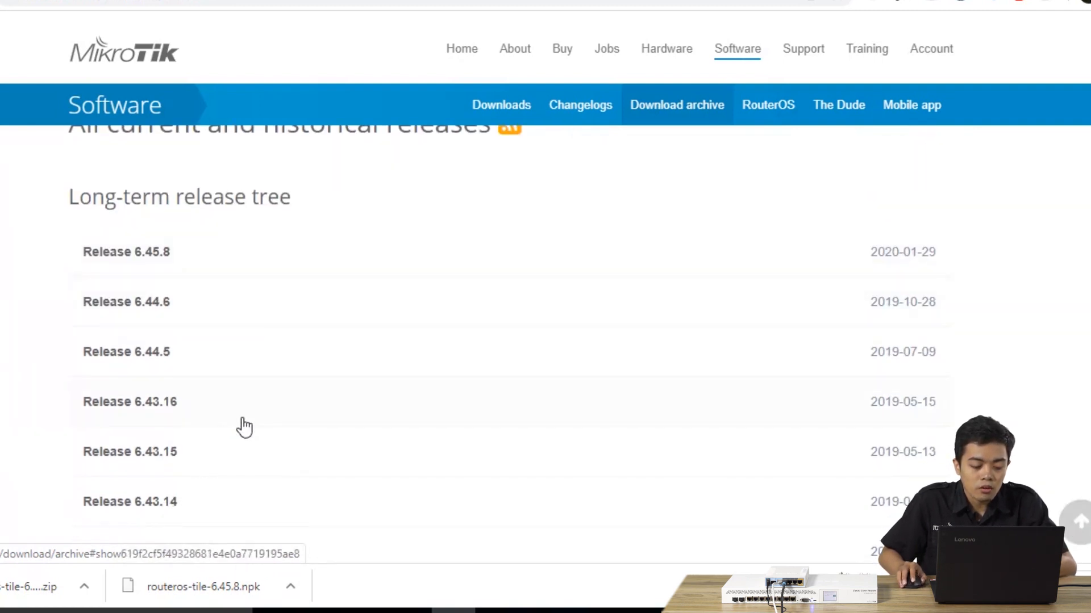
{"action": "scroll", "coordinate": [239, 427], "scroll_direction": "down", "scroll_amount": 2}
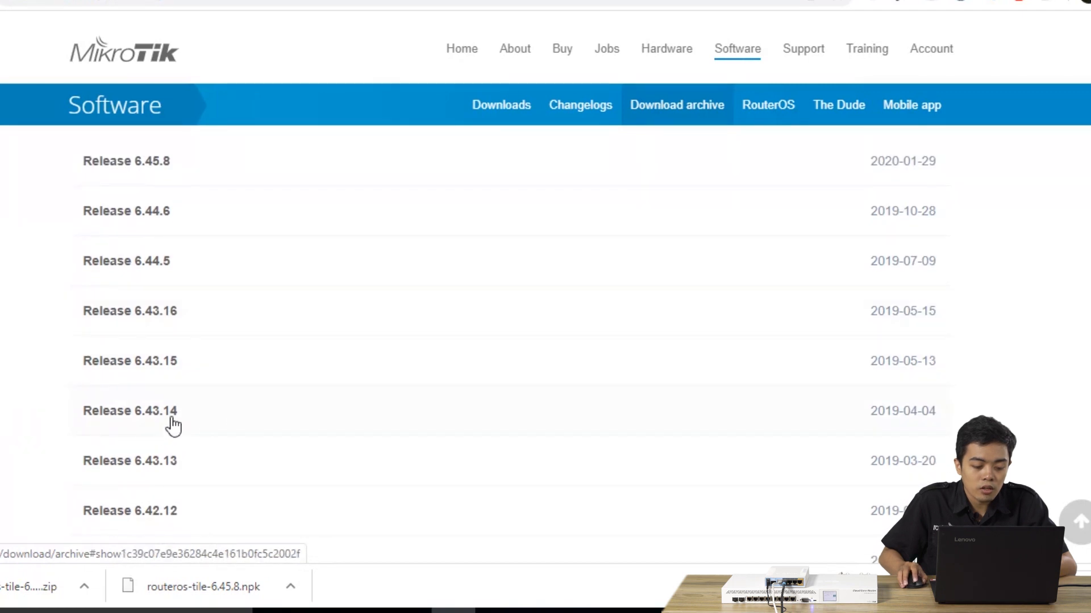
- Download routeros-mipsbe-6.43.15.npk from Release 6.43.15 in the long-term tree and show the file in its folder
{"action": "left_click", "coordinate": [178, 373]}
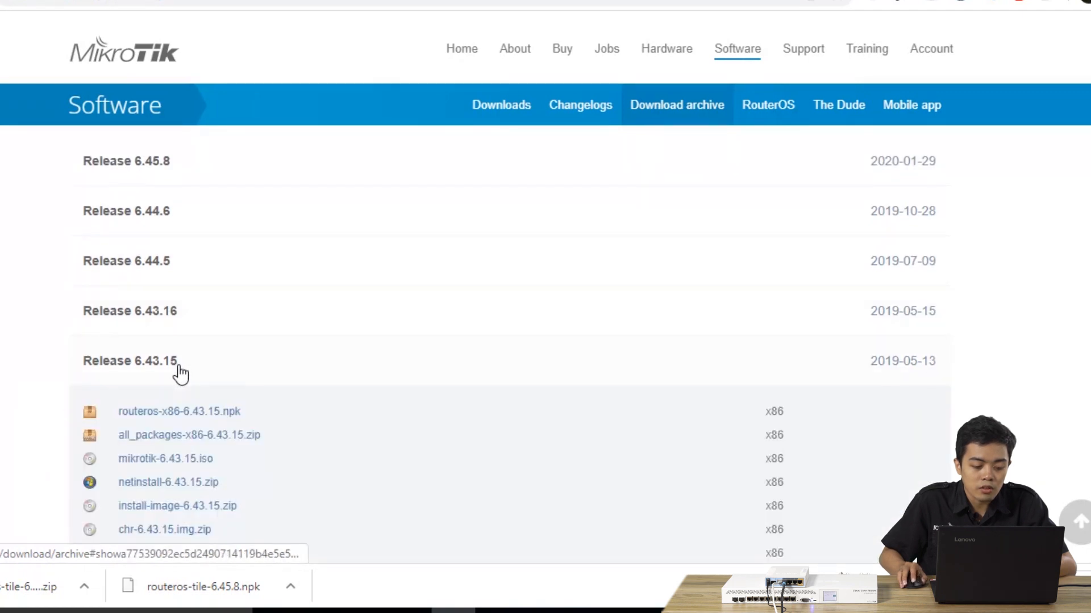
{"action": "scroll", "coordinate": [244, 382], "scroll_direction": "down", "scroll_amount": 2}
{"action": "scroll", "coordinate": [244, 372], "scroll_direction": "down", "scroll_amount": 2}
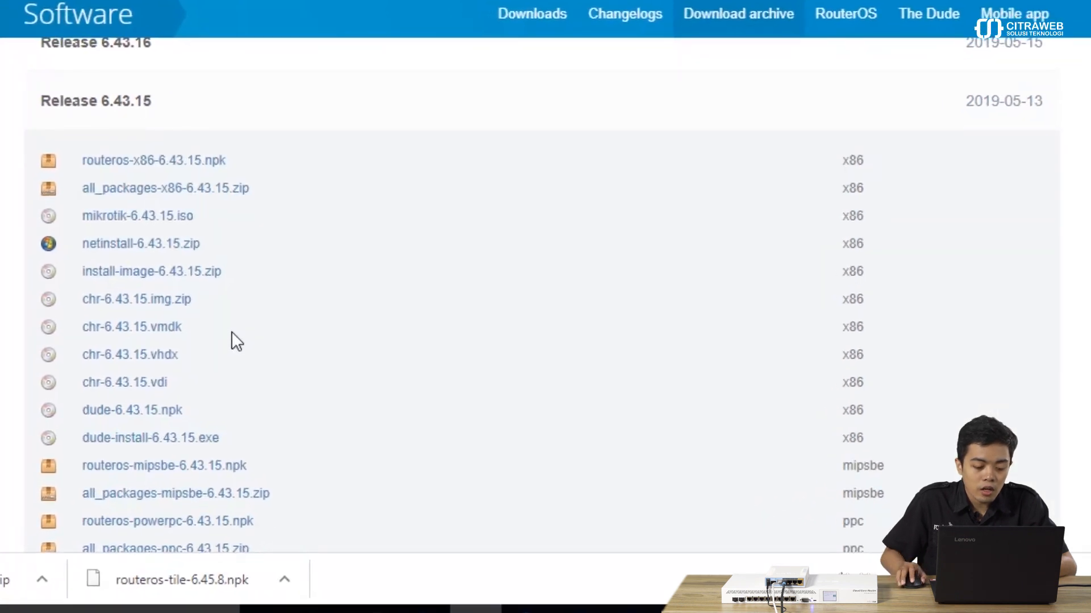
{"action": "scroll", "coordinate": [230, 335], "scroll_direction": "down", "scroll_amount": 2}
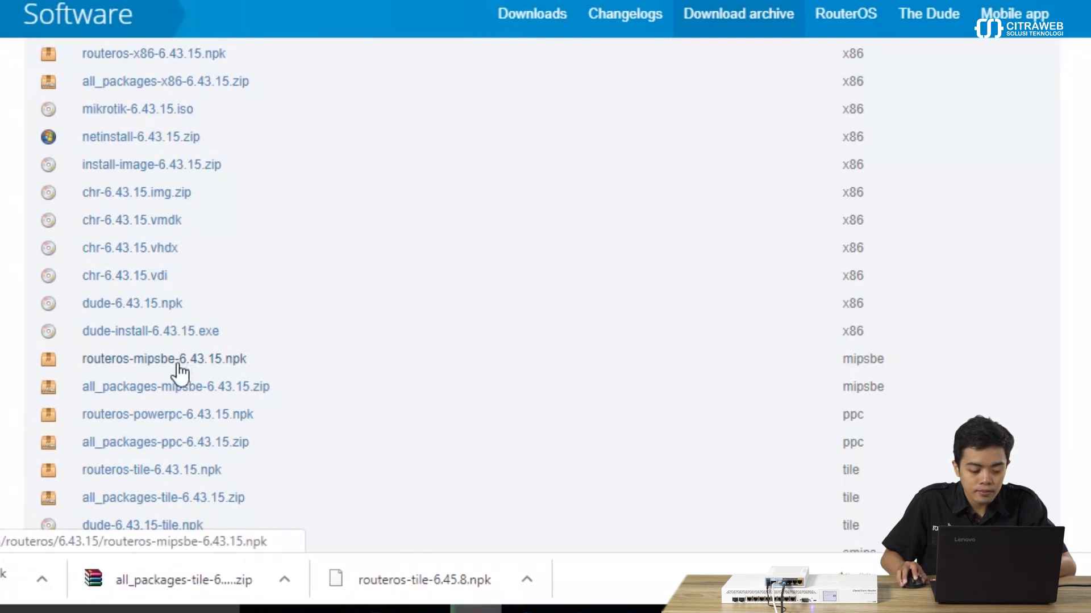
{"action": "left_click", "coordinate": [42, 585]}
{"action": "left_click", "coordinate": [105, 503]}
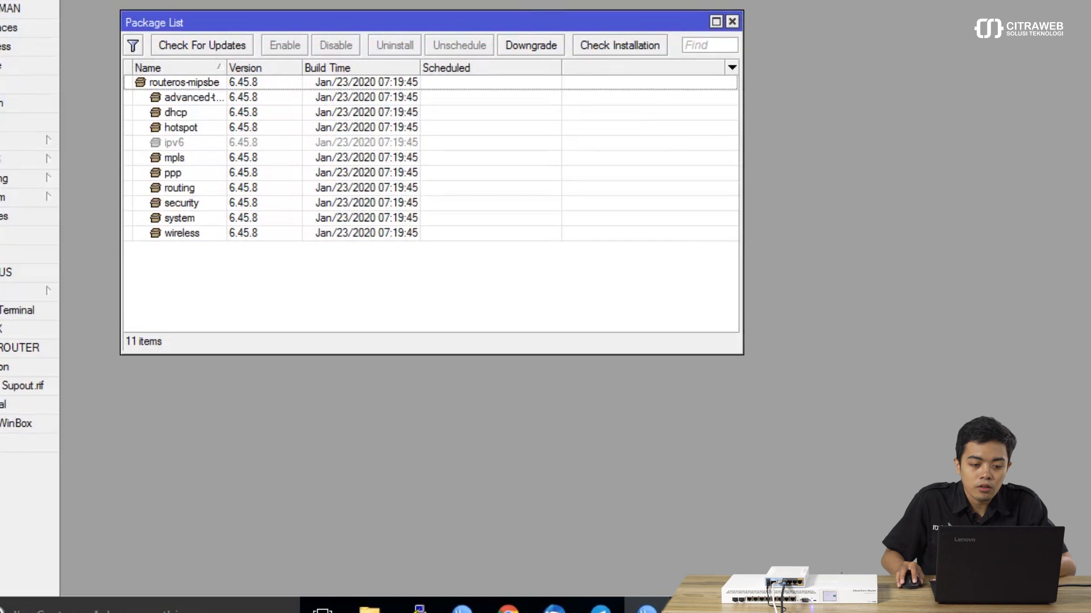
- Place WinBox beside the folder, upload routeros-mipsbe-6.43.15.npk to the router's files and close the file list
{"action": "left_click_drag", "start_coordinate": [278, 0], "coordinate": [882, 55]}
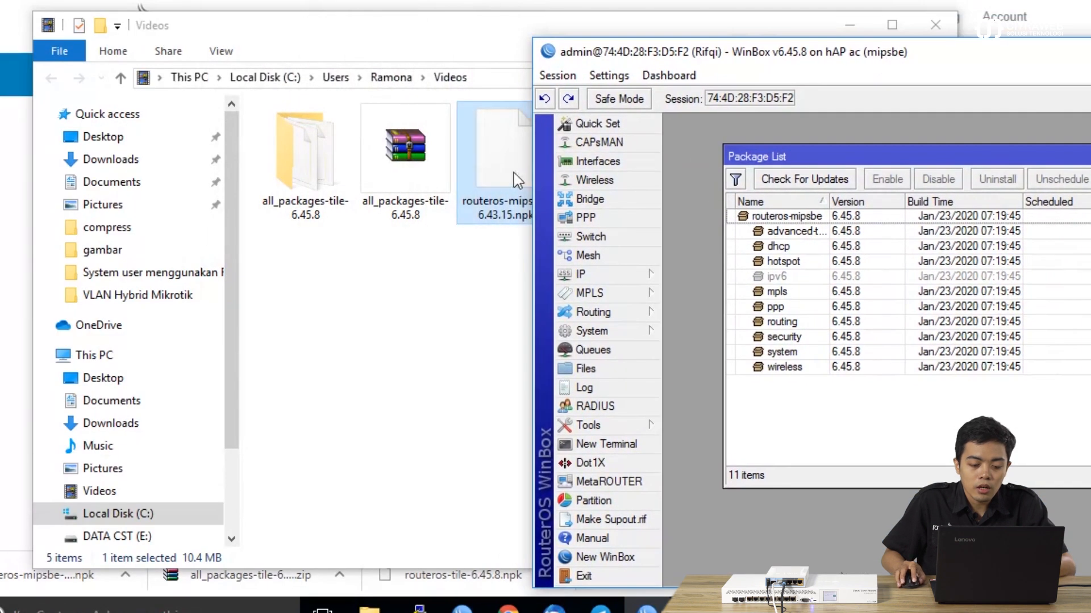
{"action": "left_click_drag", "start_coordinate": [492, 187], "coordinate": [892, 446]}
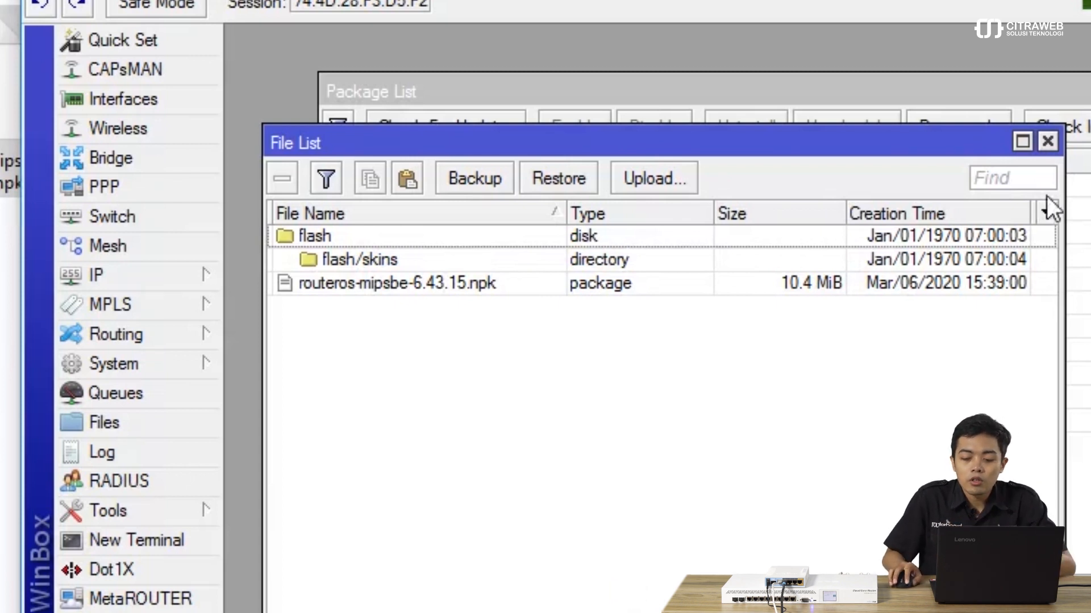
{"action": "left_click", "coordinate": [1048, 142]}
- Downgrade the router from the package list using the uploaded package and confirm the reboot
{"action": "left_click_drag", "start_coordinate": [879, 93], "coordinate": [795, 105]}
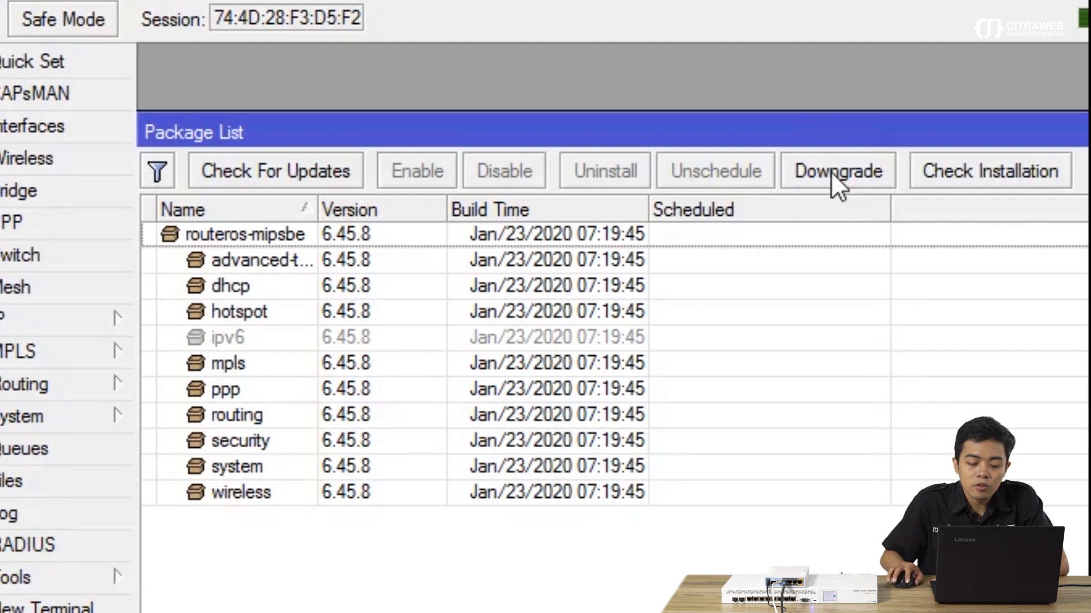
{"action": "left_click", "coordinate": [830, 172]}
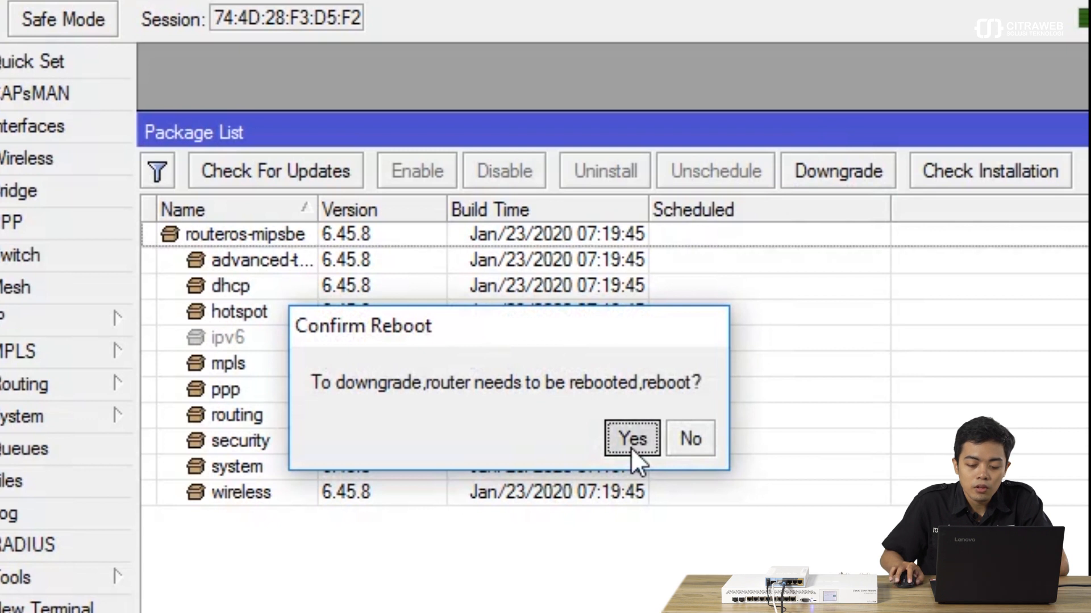
{"action": "left_click", "coordinate": [631, 447]}
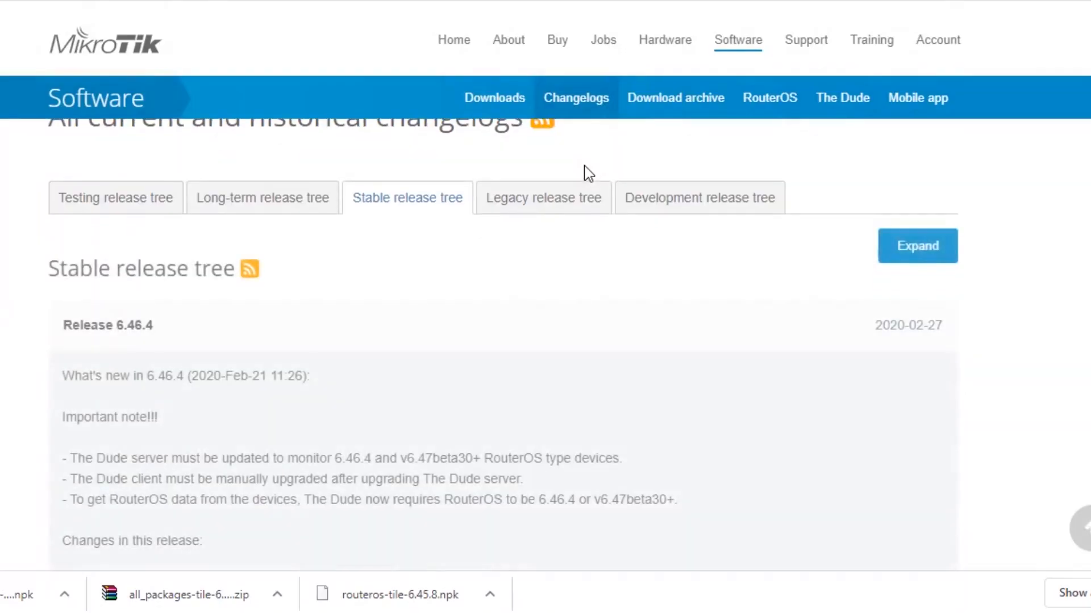
- Read the Release 6.46.4 changelog in the stable release tree on MikroTik's website
{"action": "scroll", "coordinate": [380, 272], "scroll_direction": "down", "scroll_amount": 4}
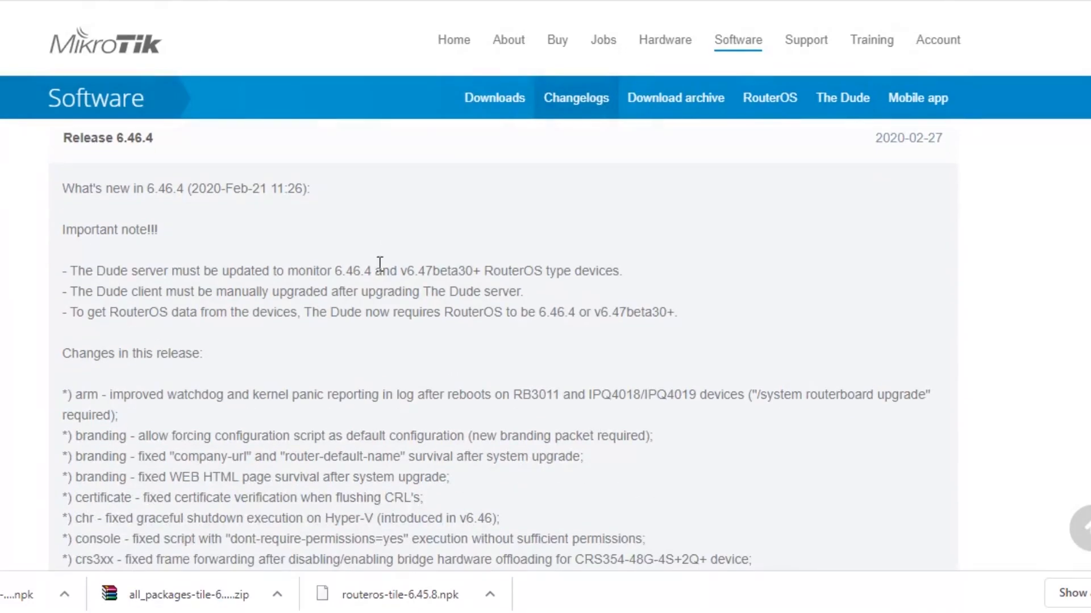